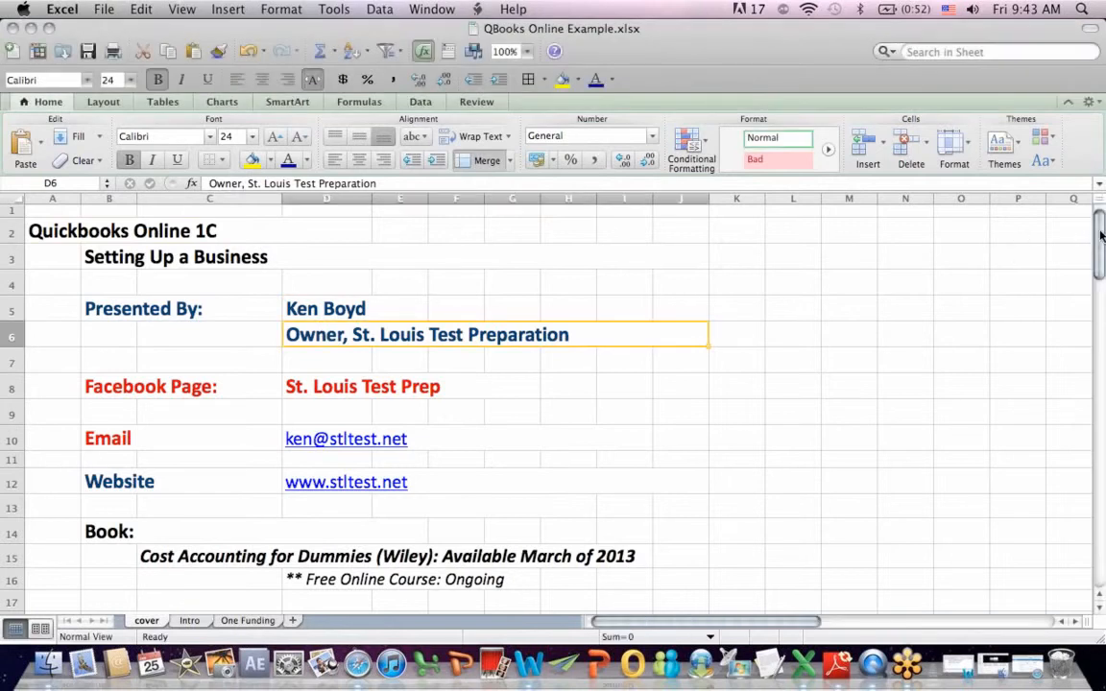
On the Intro sheet, mark the Budget row with an x in column A.
left_click(212, 556)
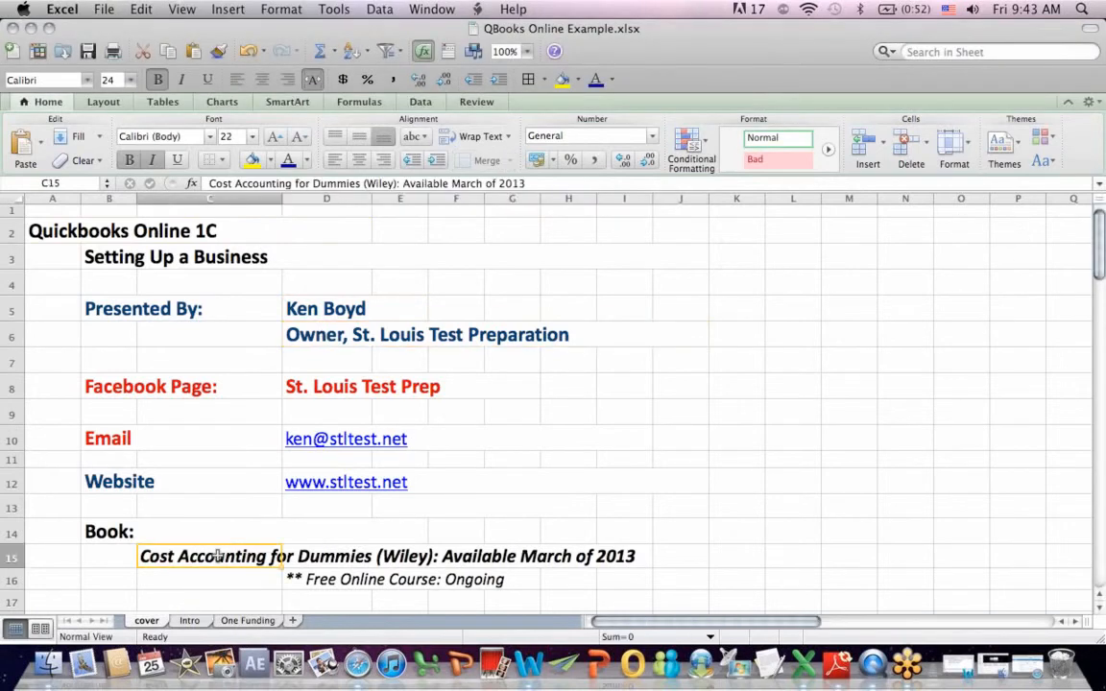
left_click_drag(1100, 261, 1100, 199)
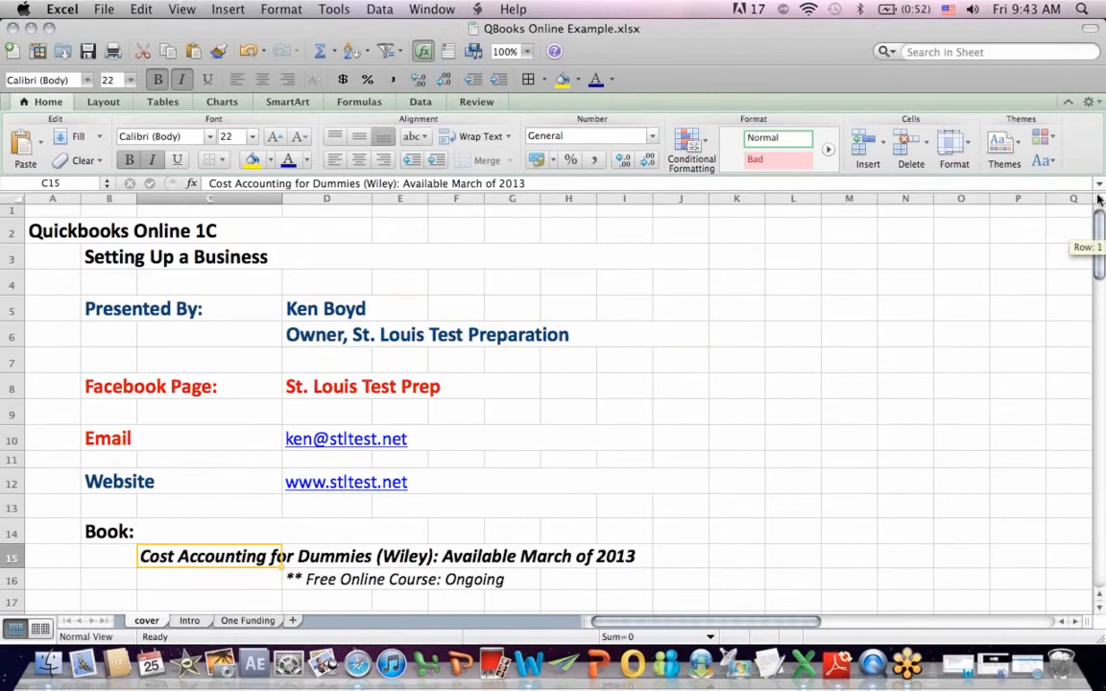
left_click(190, 621)
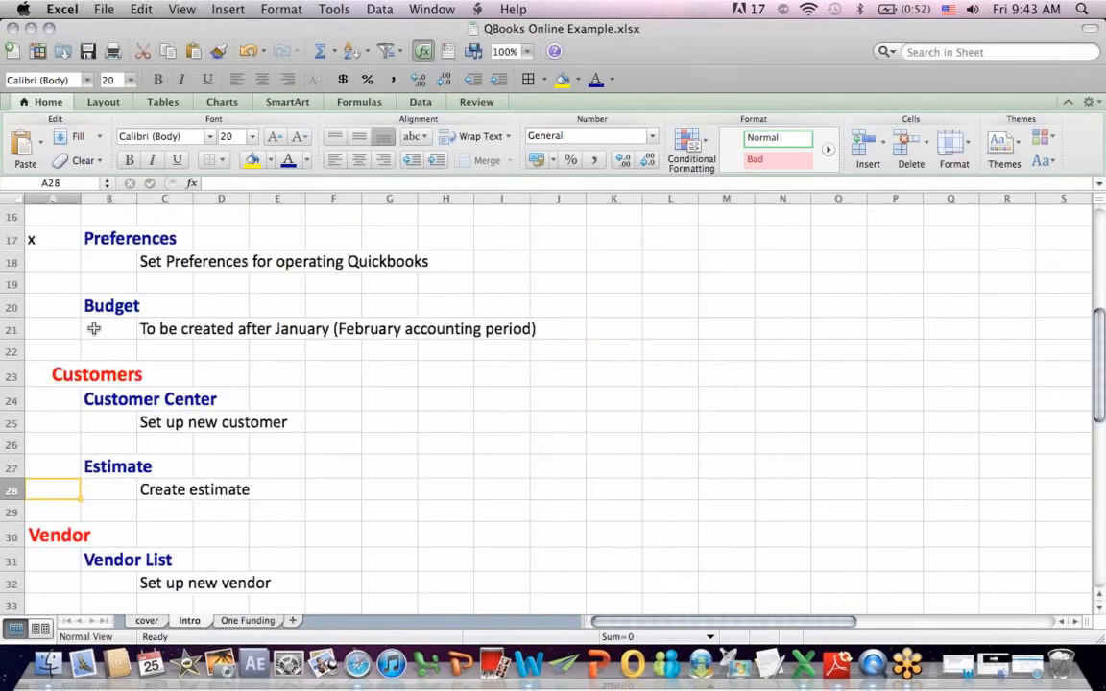
left_click(59, 313)
type("x")
key("Return")
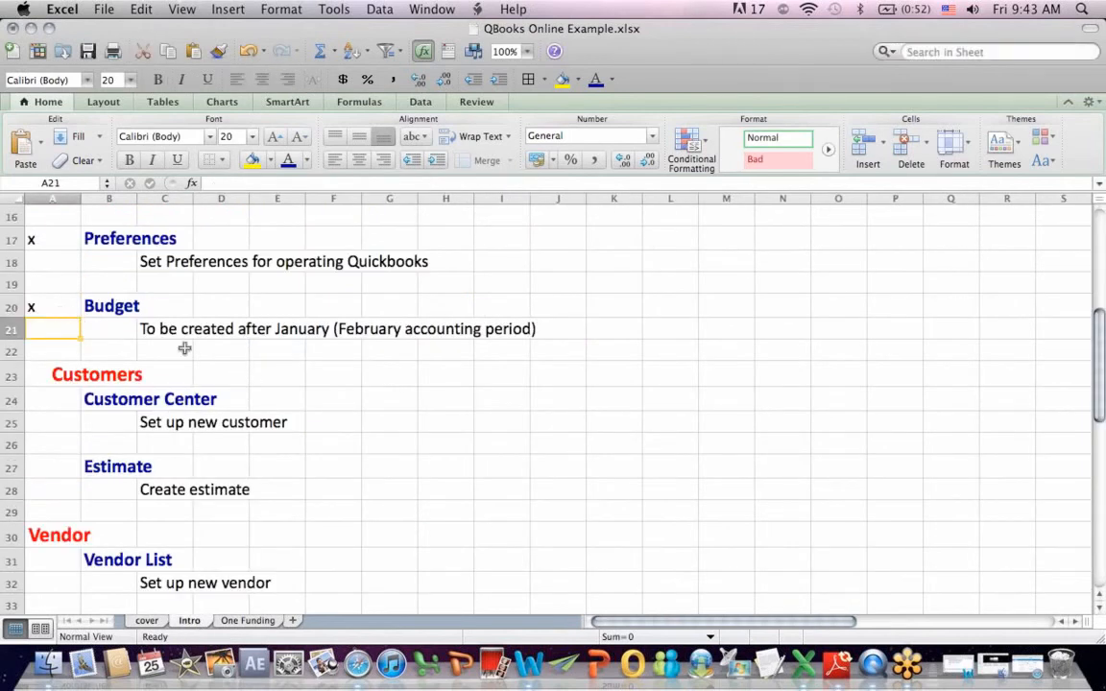
View the Budgets page in QuickBooks Online, and mark the "Set up new customer" row with an x in the Excel checklist.
left_click(1023, 665)
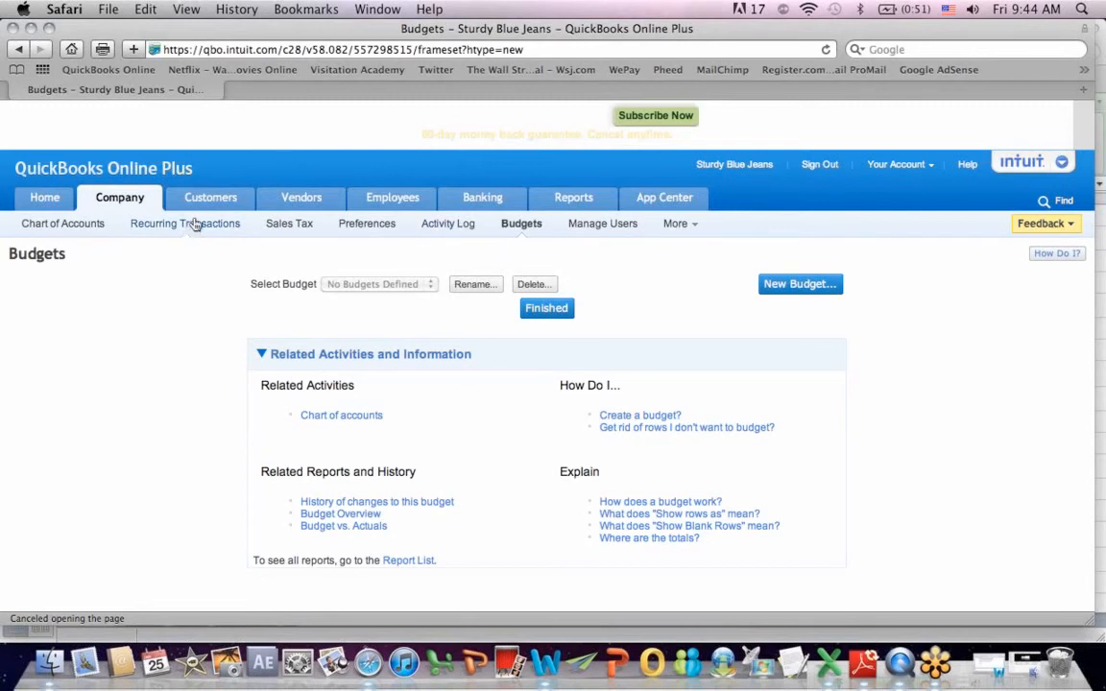
mouse_move(187, 196)
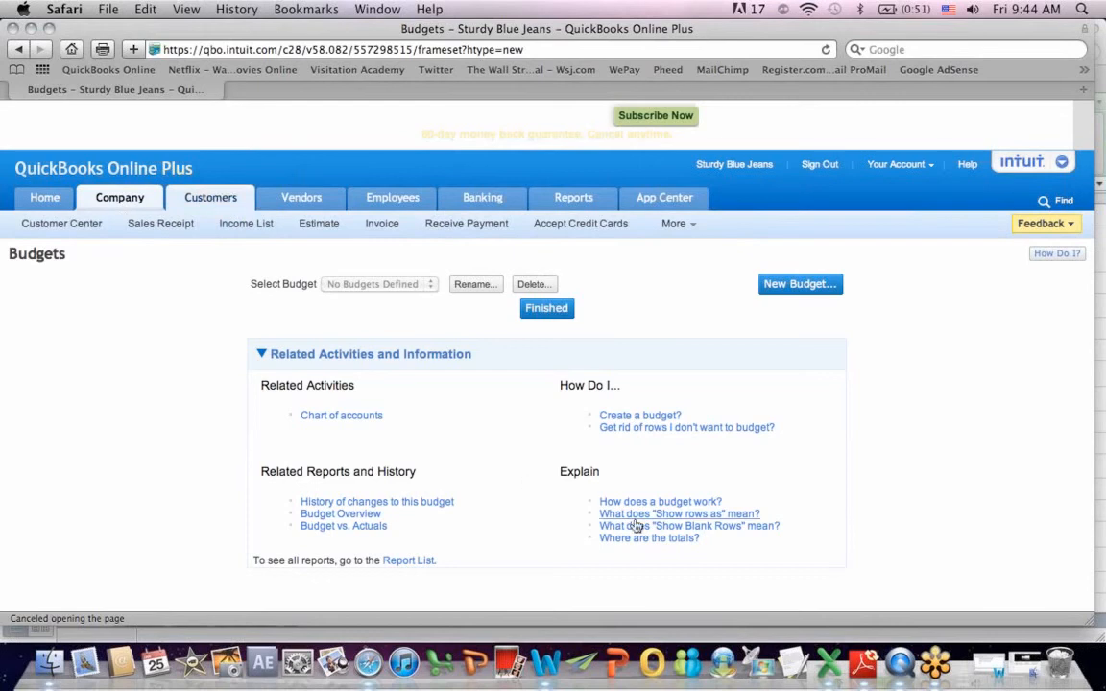
left_click(831, 672)
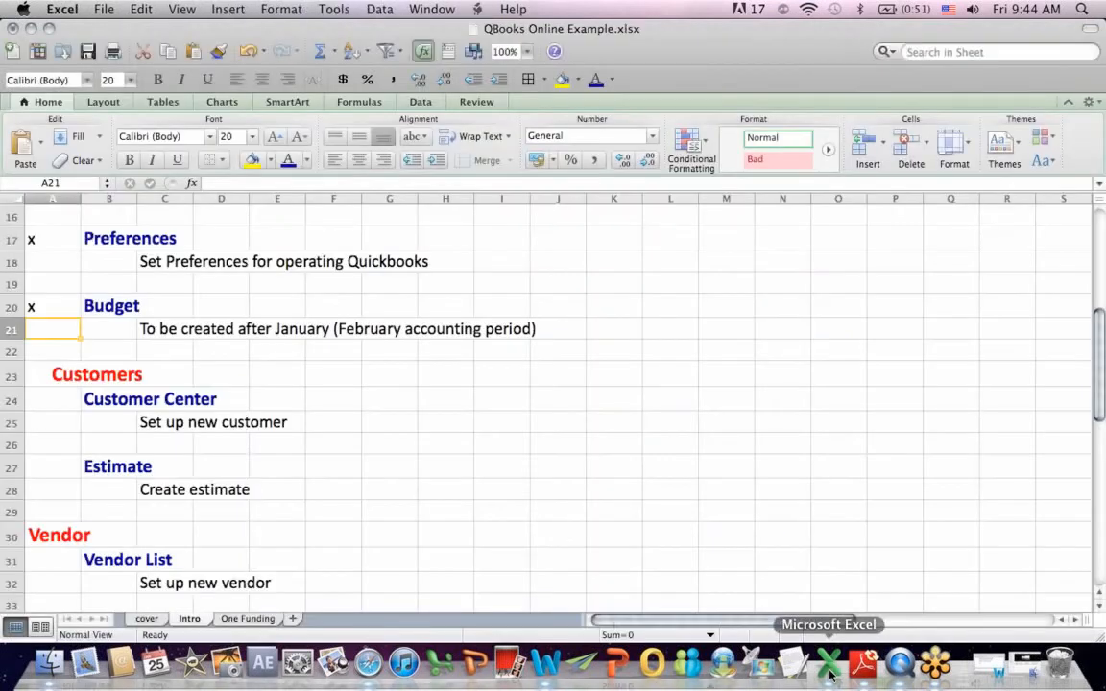
left_click(55, 402)
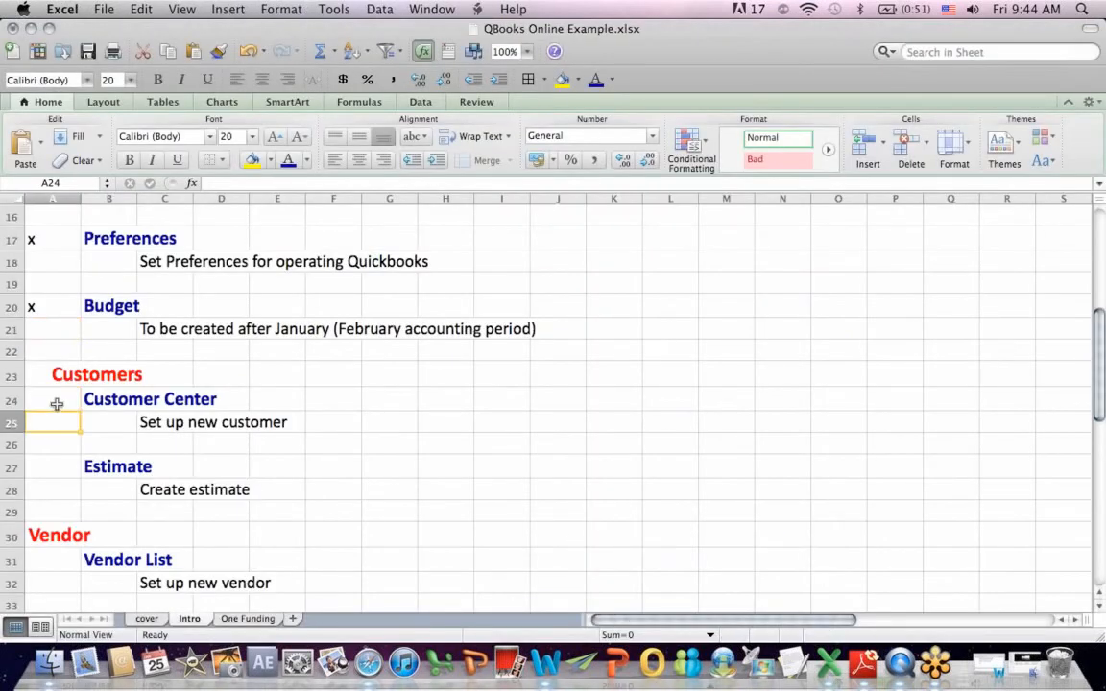
type("x")
key("Tab")
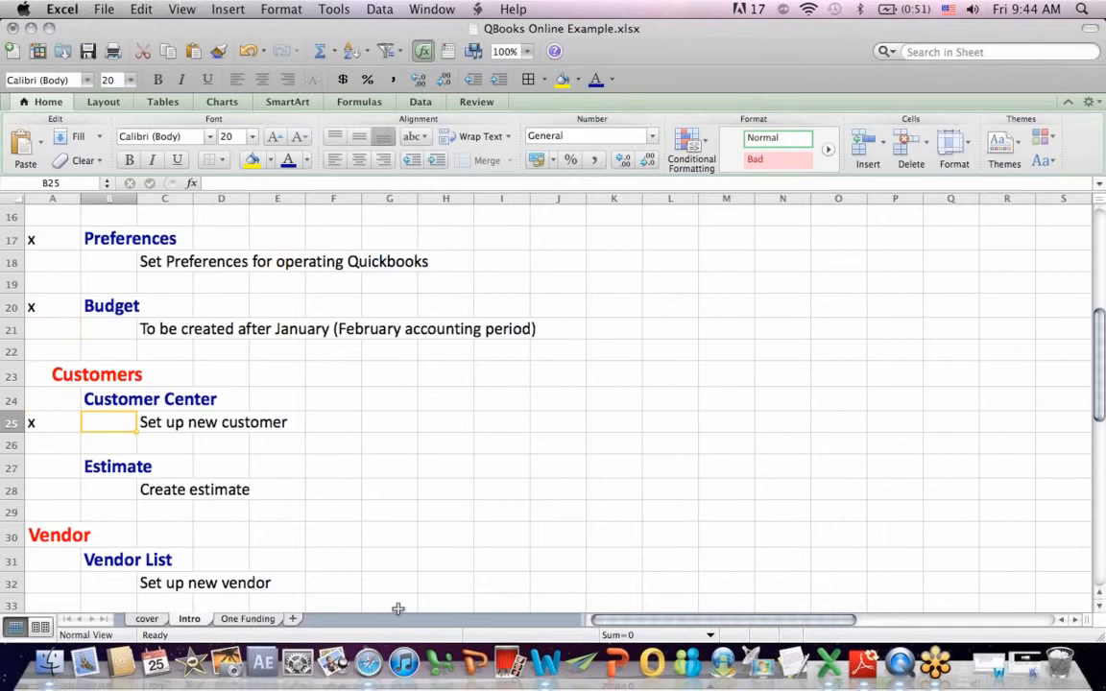
Switch to QuickBooks Online in Safari and review Fancy Clothing's customer information in the Customer Center.
left_click(369, 665)
mouse_move(211, 200)
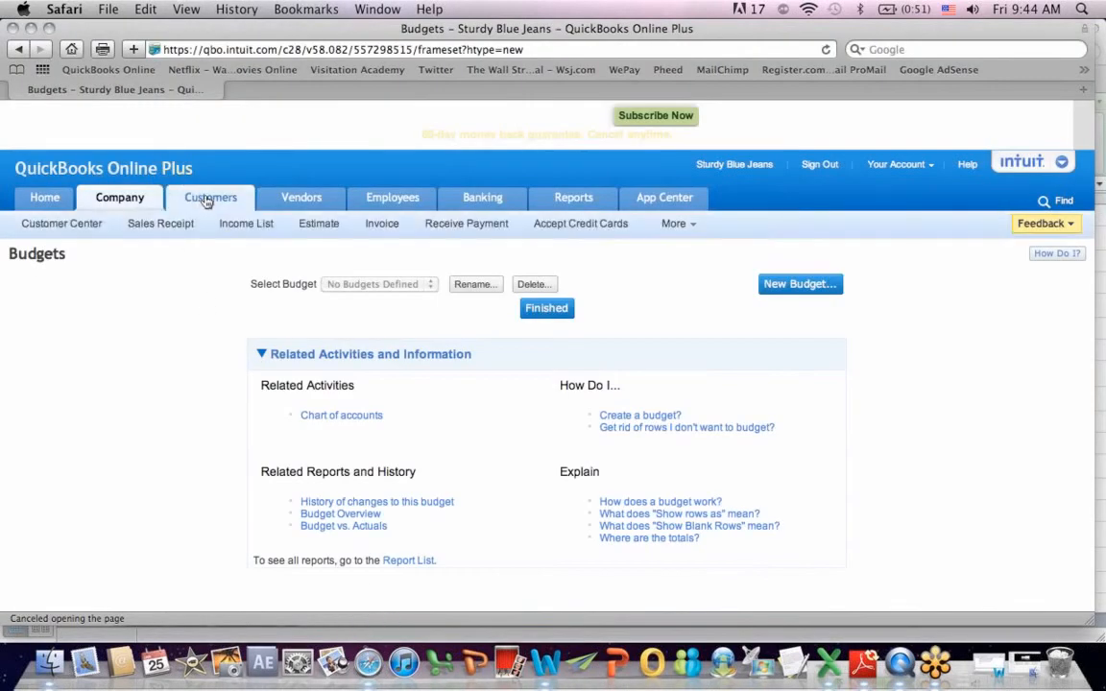
left_click(87, 222)
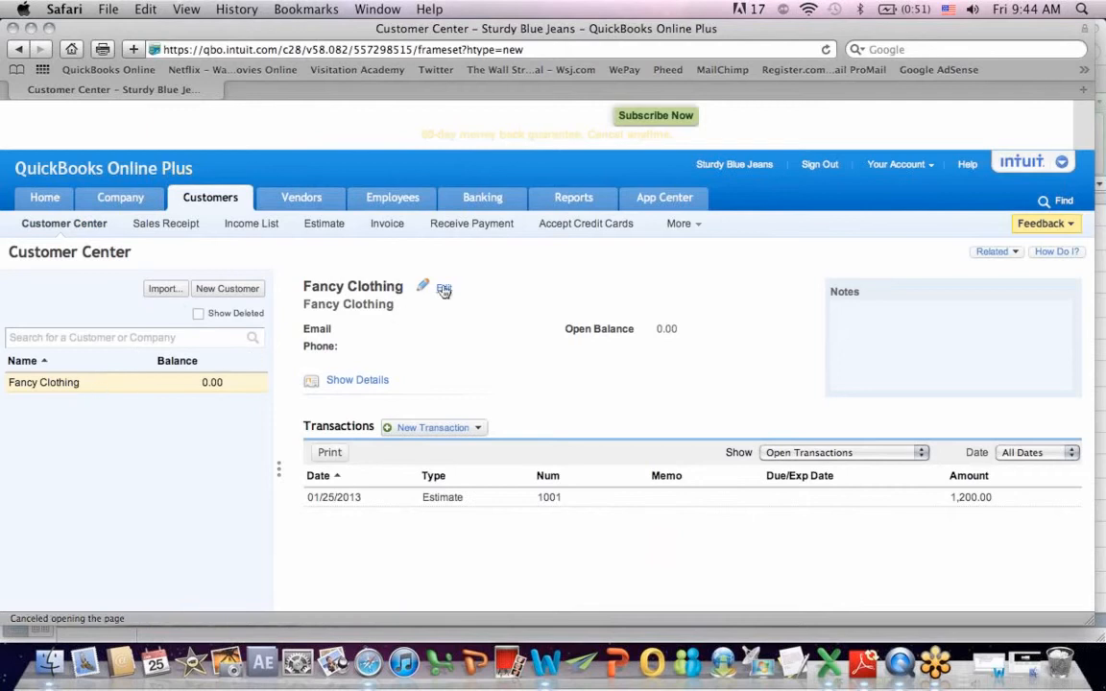
left_click(445, 289)
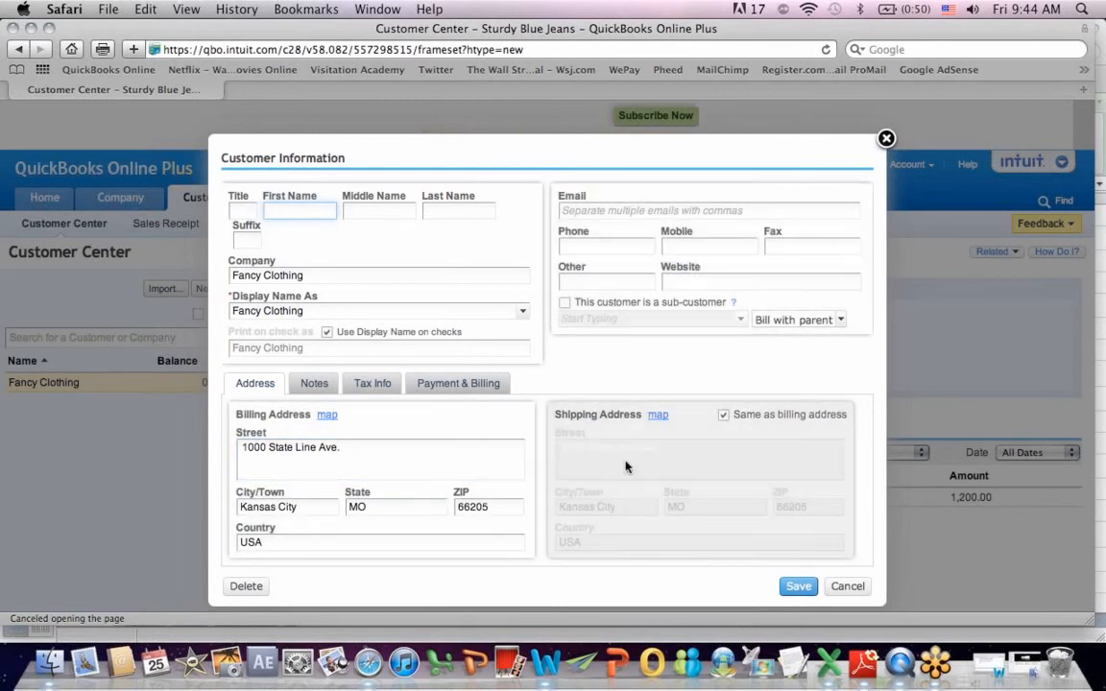
left_click(886, 140)
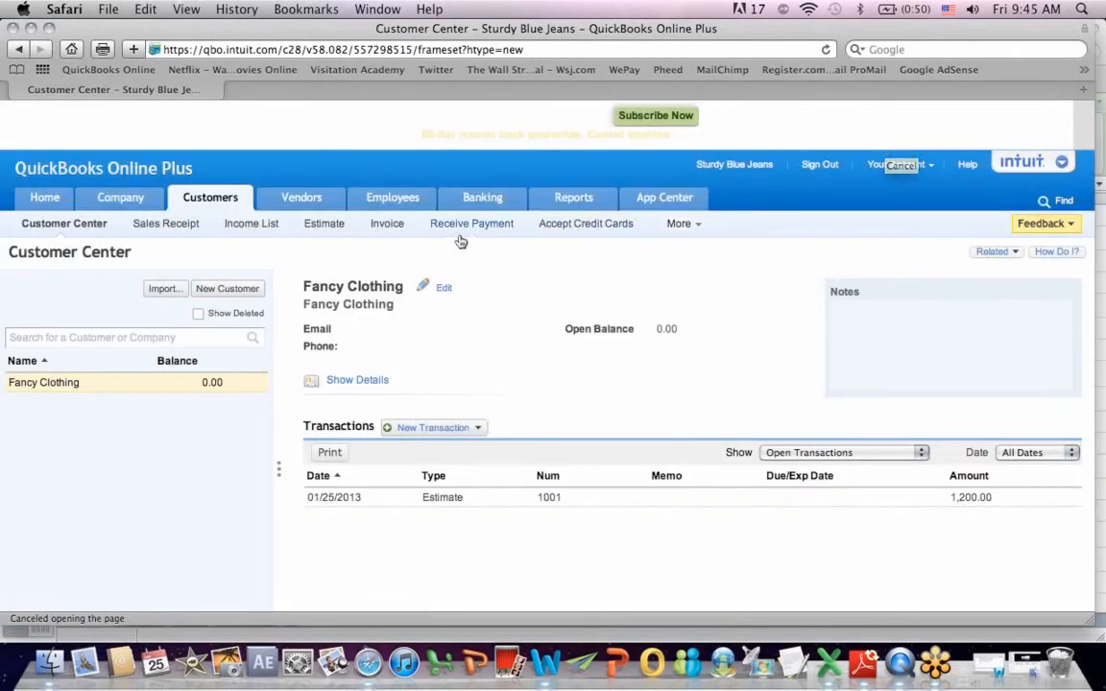
Open the Estimate page in QuickBooks Online, and mark the "Create estimate" row with an x in the Excel checklist.
left_click(332, 227)
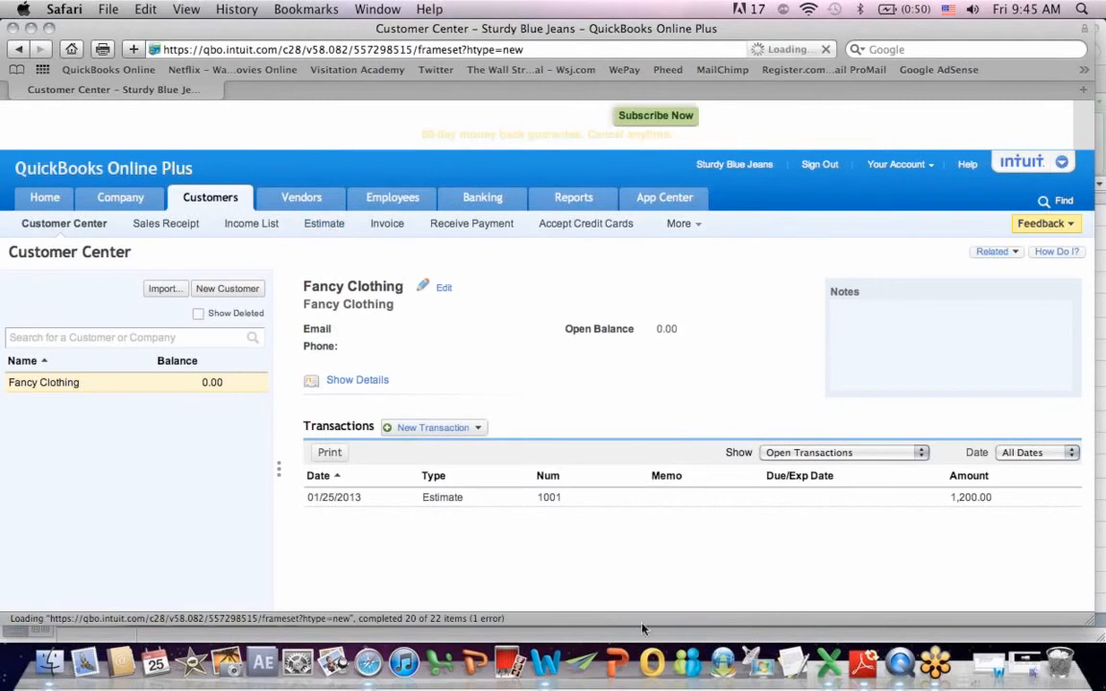
left_click(831, 665)
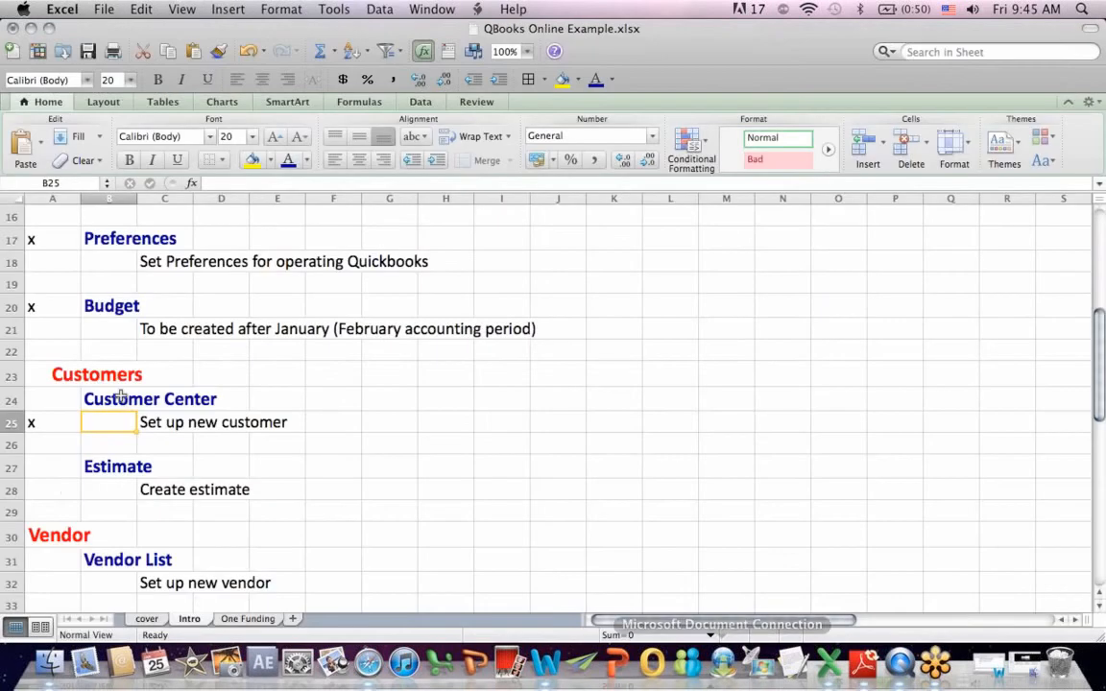
left_click(53, 485)
type("x")
key("Return")
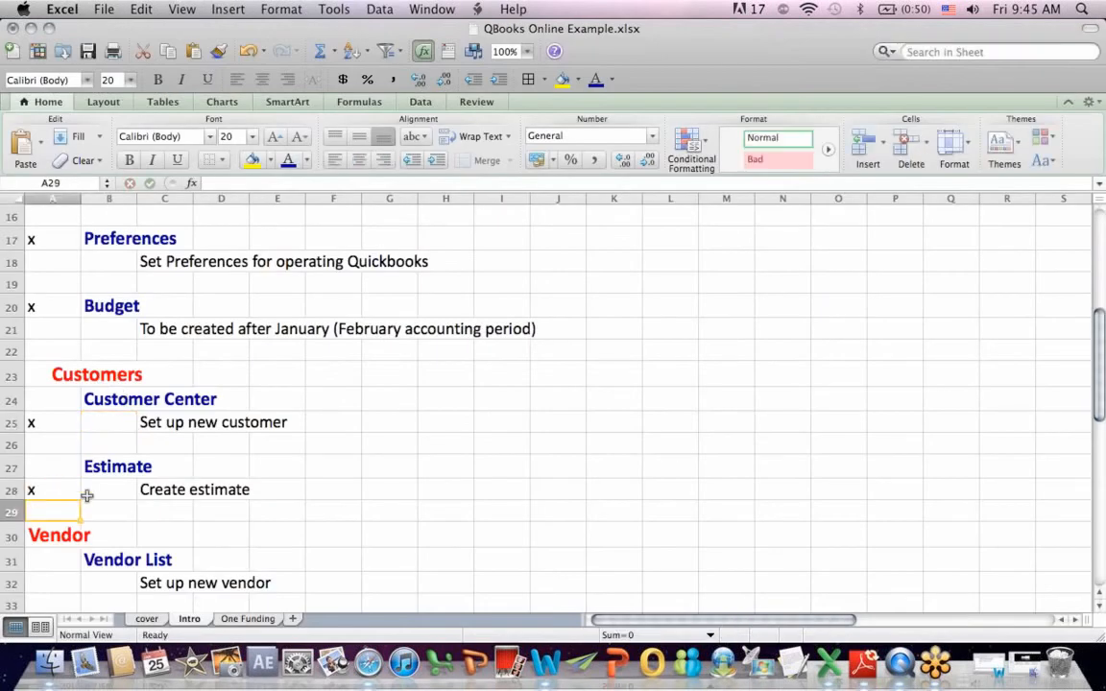
Return to QuickBooks Online in Safari and open the recent estimate for Fancy Clothing.
left_click(368, 664)
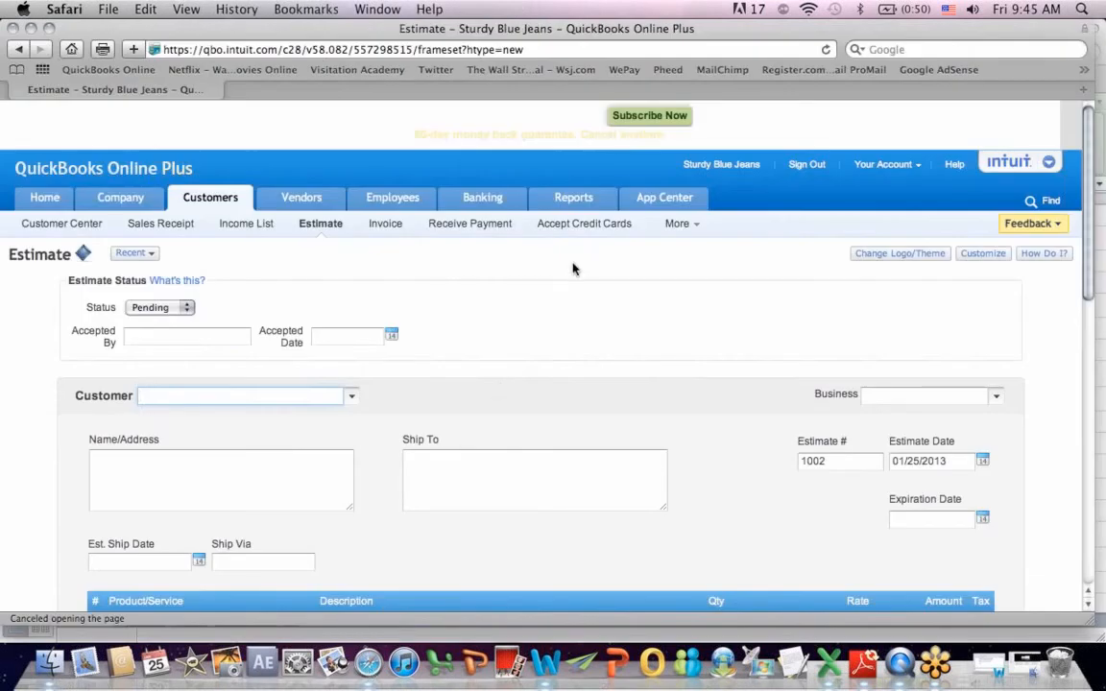
left_click(144, 252)
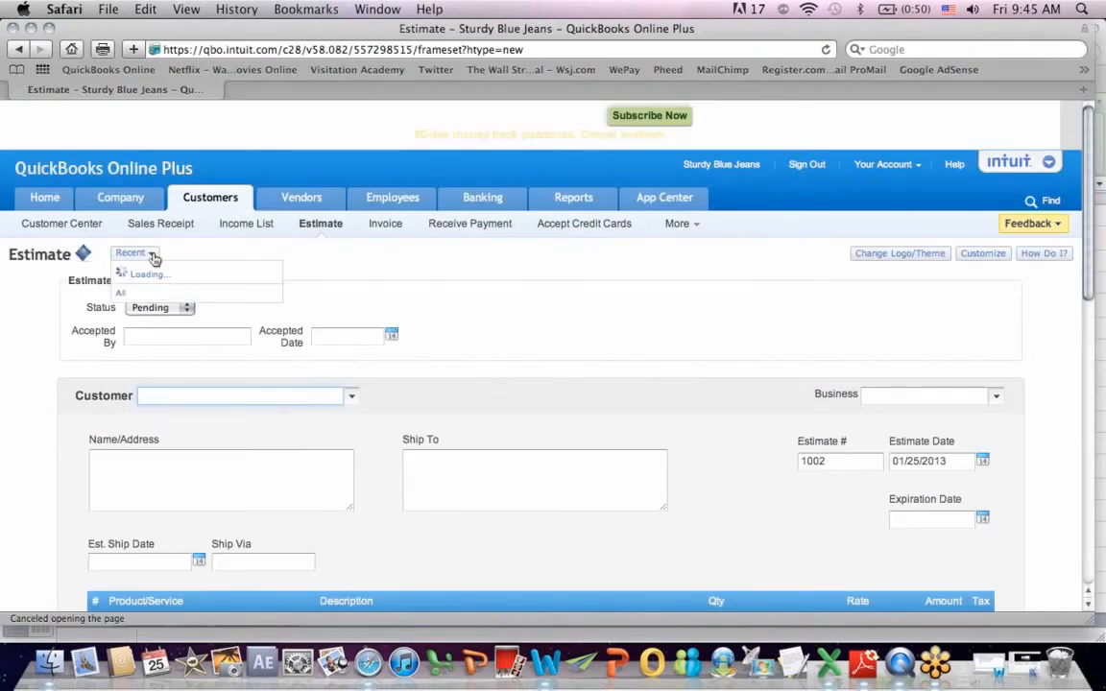
left_click(150, 273)
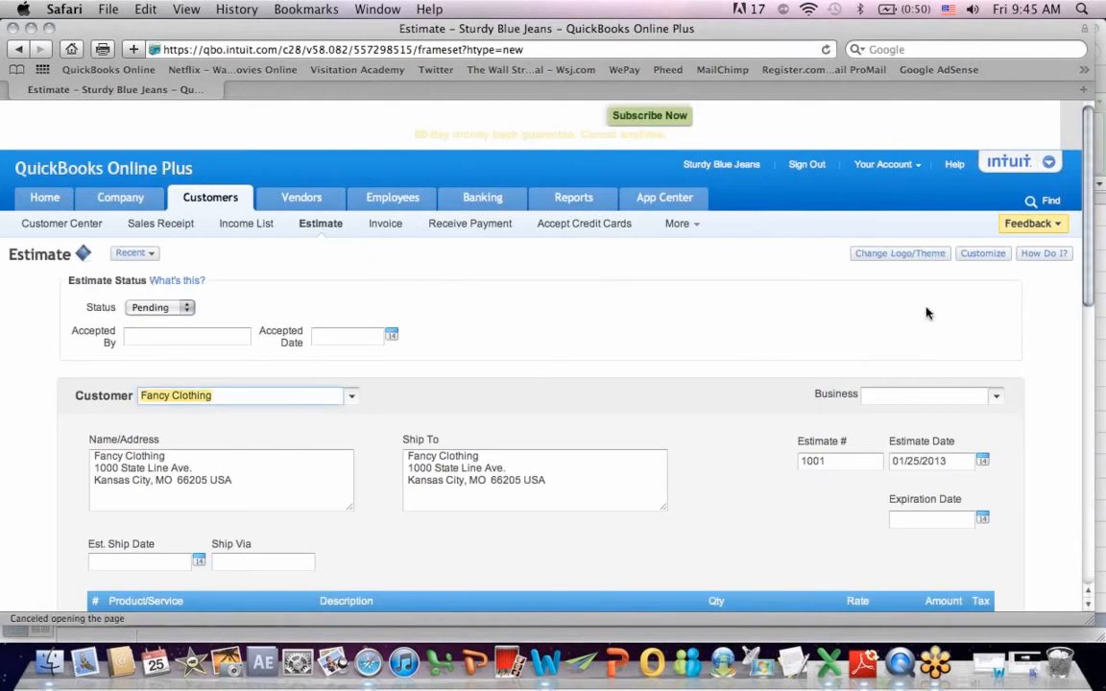
Review the Fancy Clothing estimate's line items, totals, delivery information and status options.
left_click_drag(1087, 138, 1098, 249)
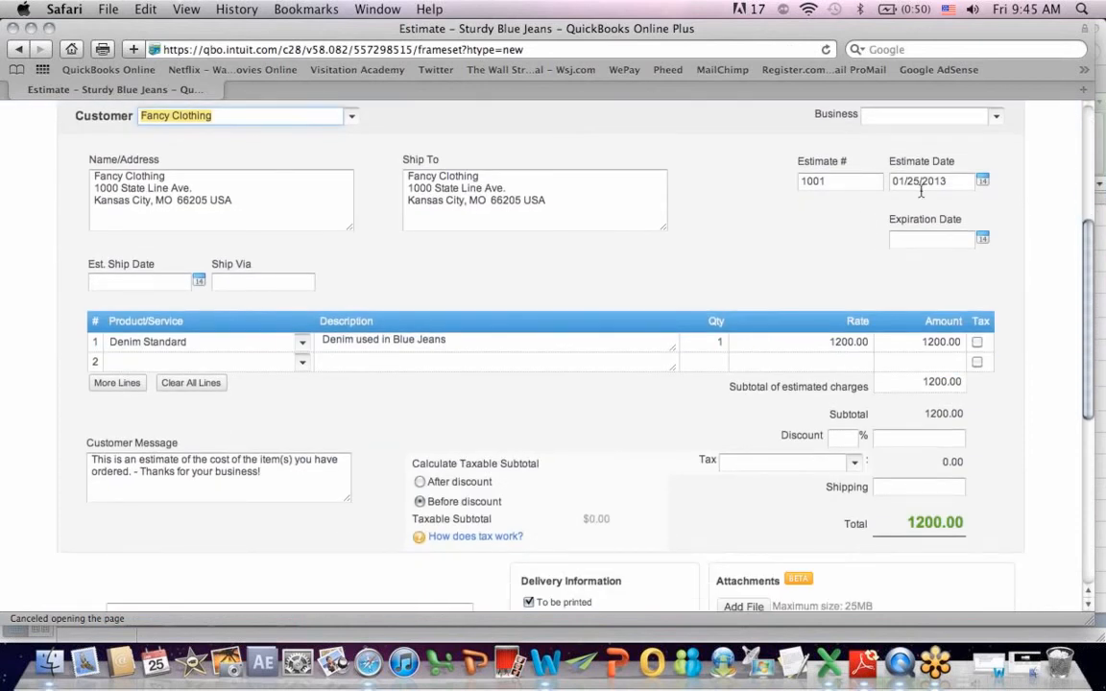
left_click(1061, 362)
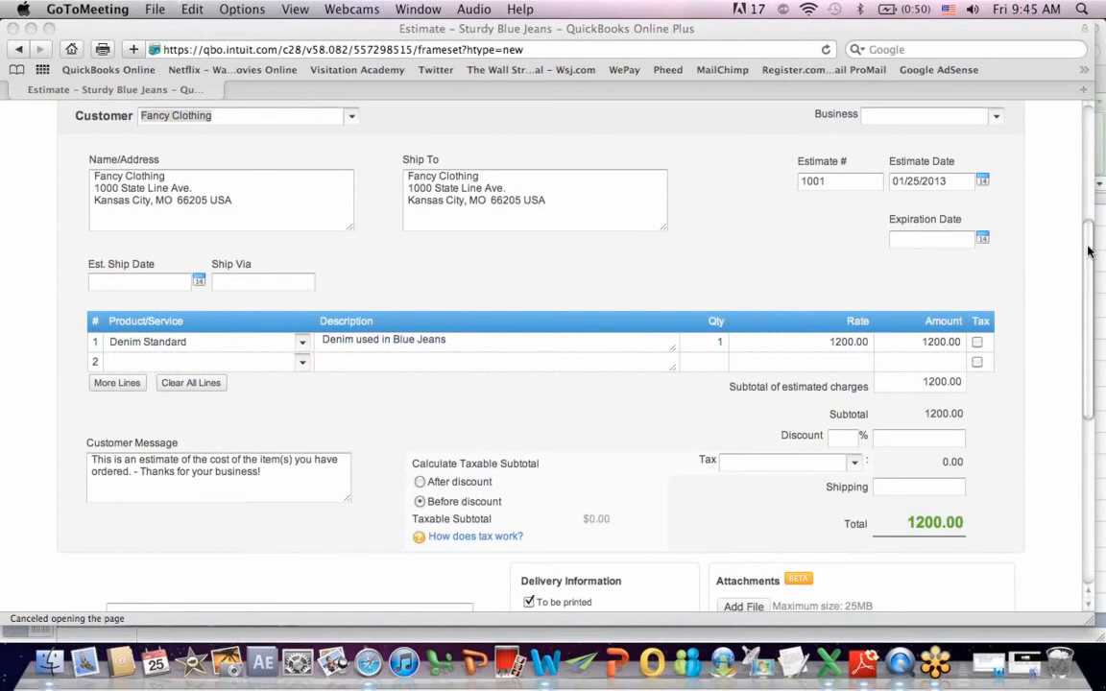
mouse_move(1089, 236)
left_mouse_down()
mouse_move(1089, 277)
mouse_move(1089, 254)
left_mouse_up()
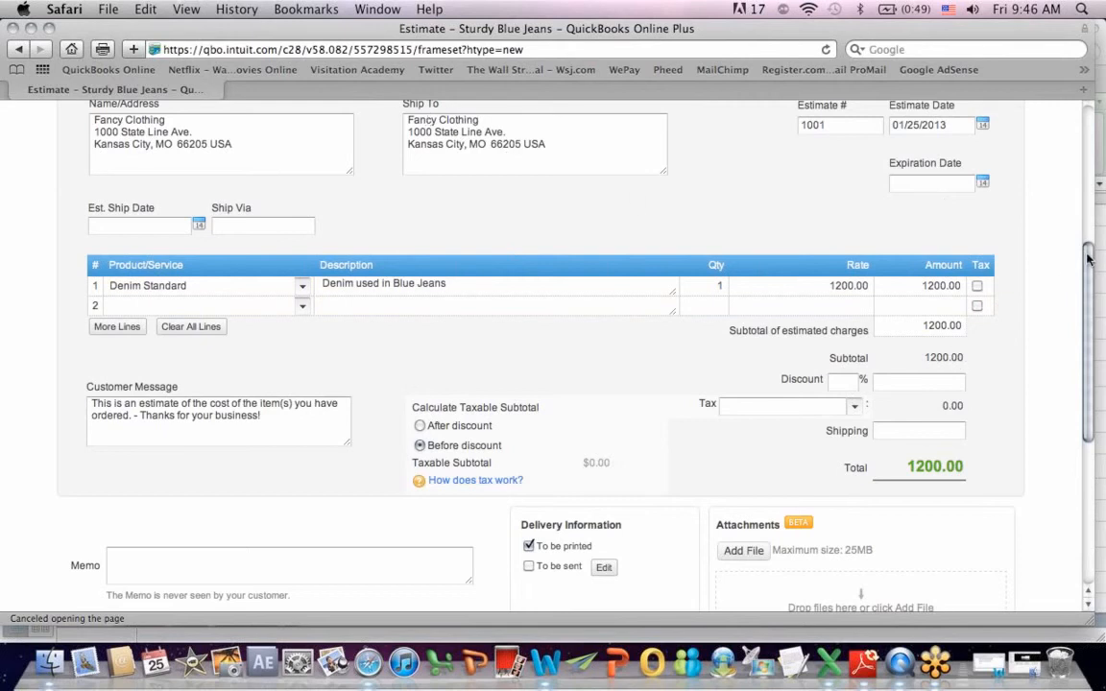
left_click_drag(1092, 247, 1093, 327)
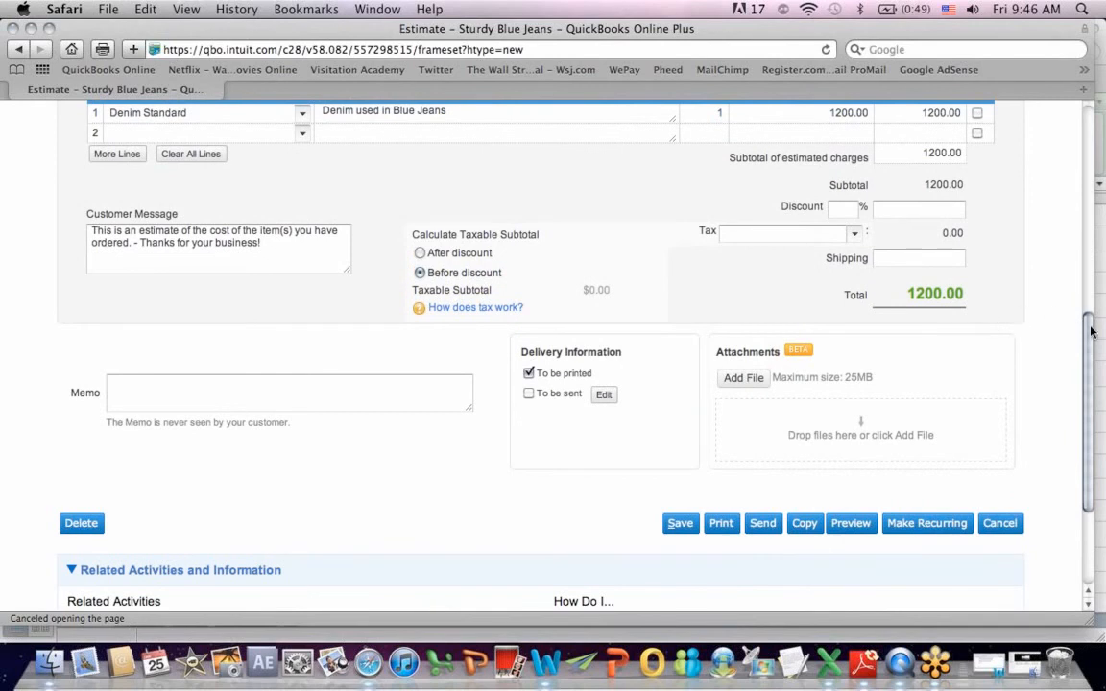
left_click_drag(1091, 331, 1091, 128)
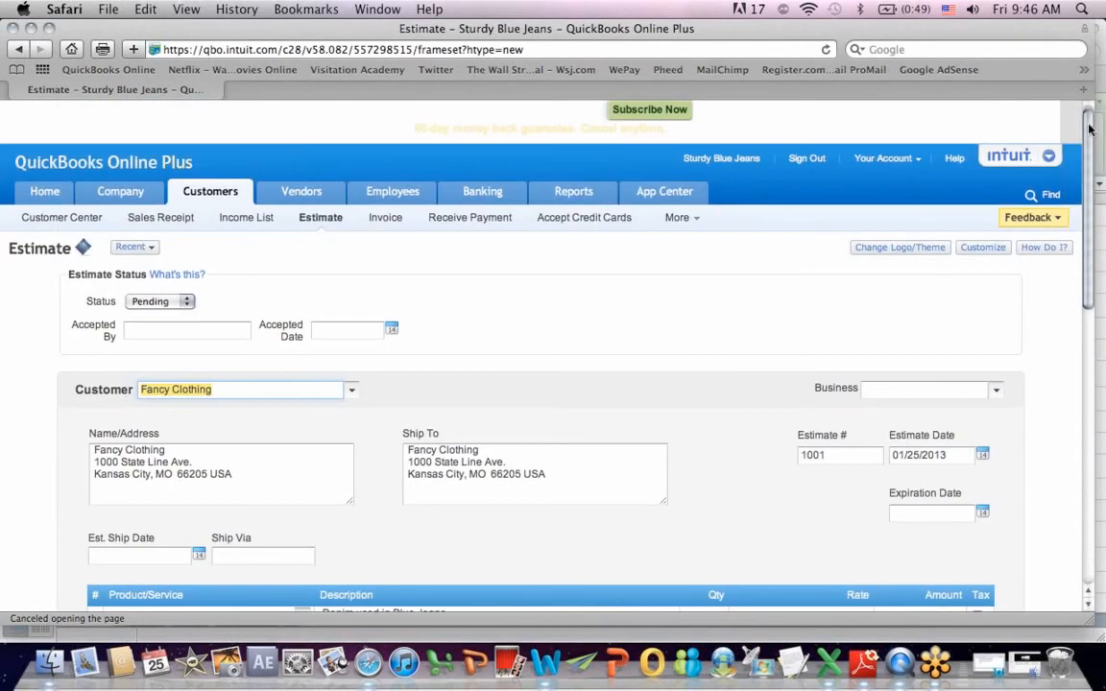
left_click(185, 301)
left_click(188, 301)
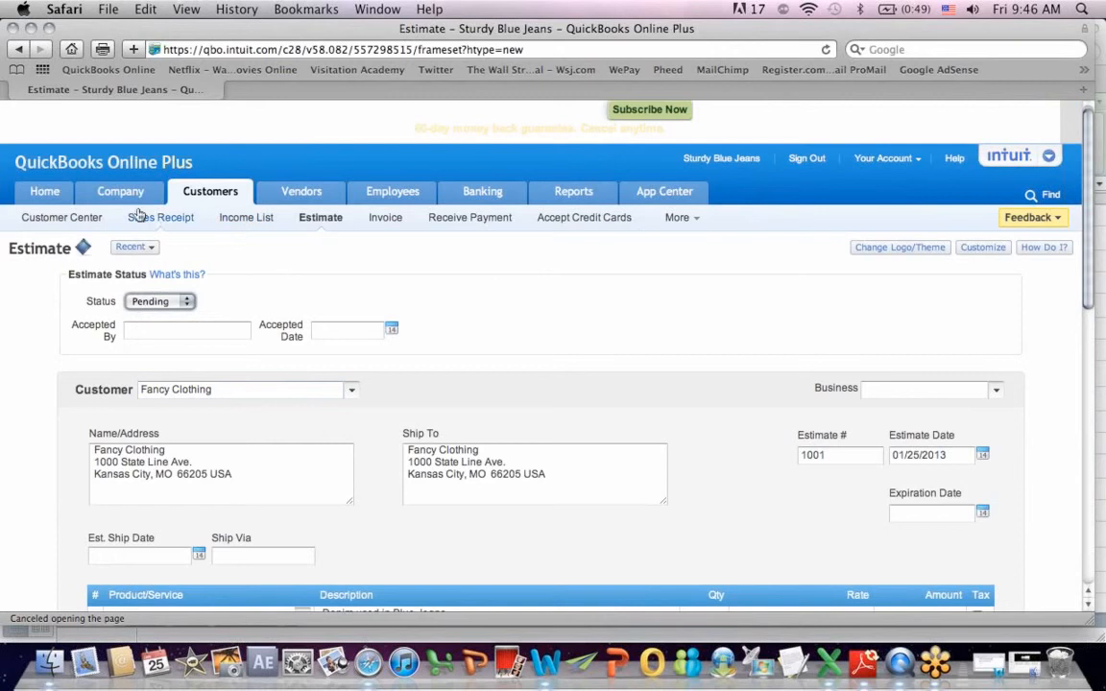
Go to the QuickBooks homepage and open the Vendor List to view the vendors.
left_click(39, 196)
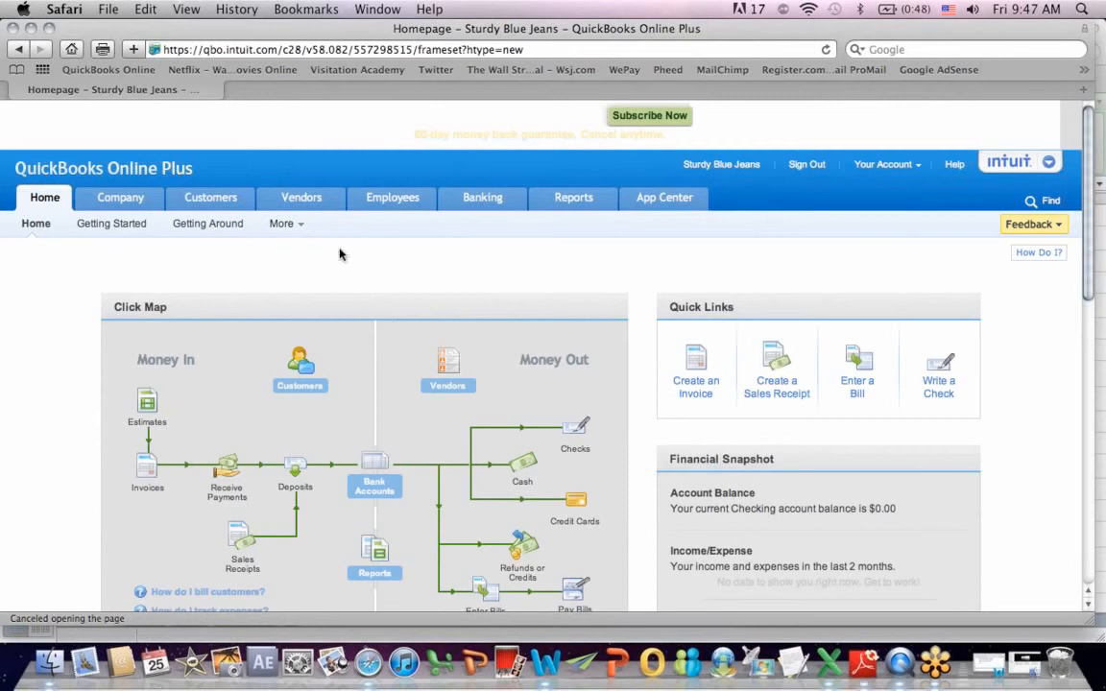
mouse_move(306, 200)
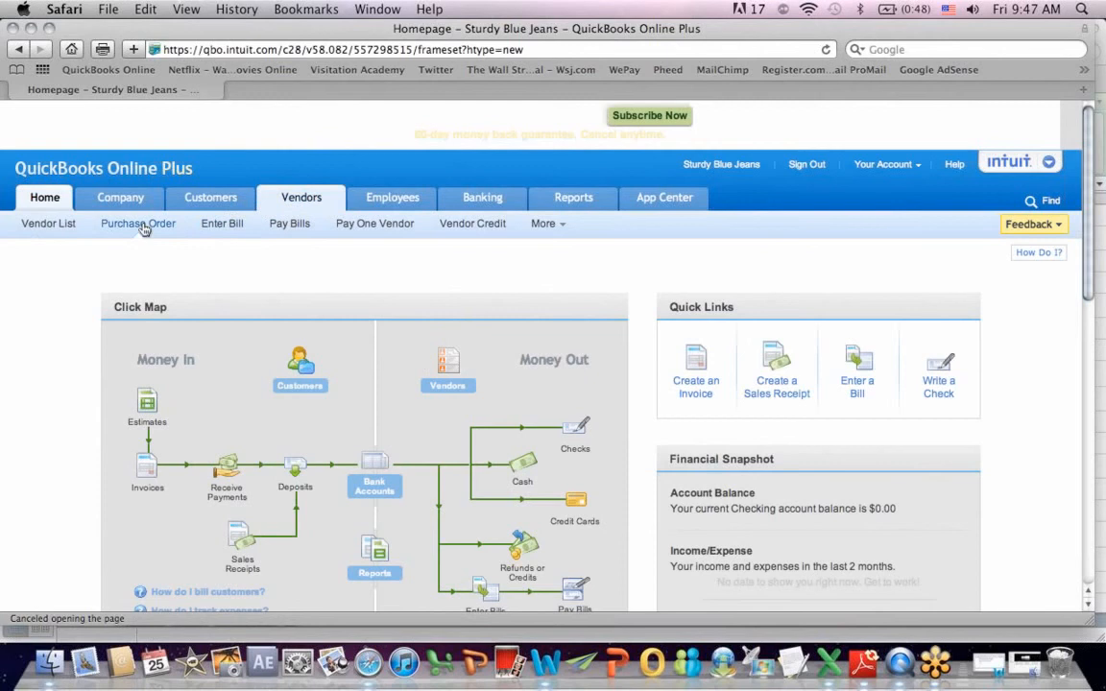
left_click(59, 224)
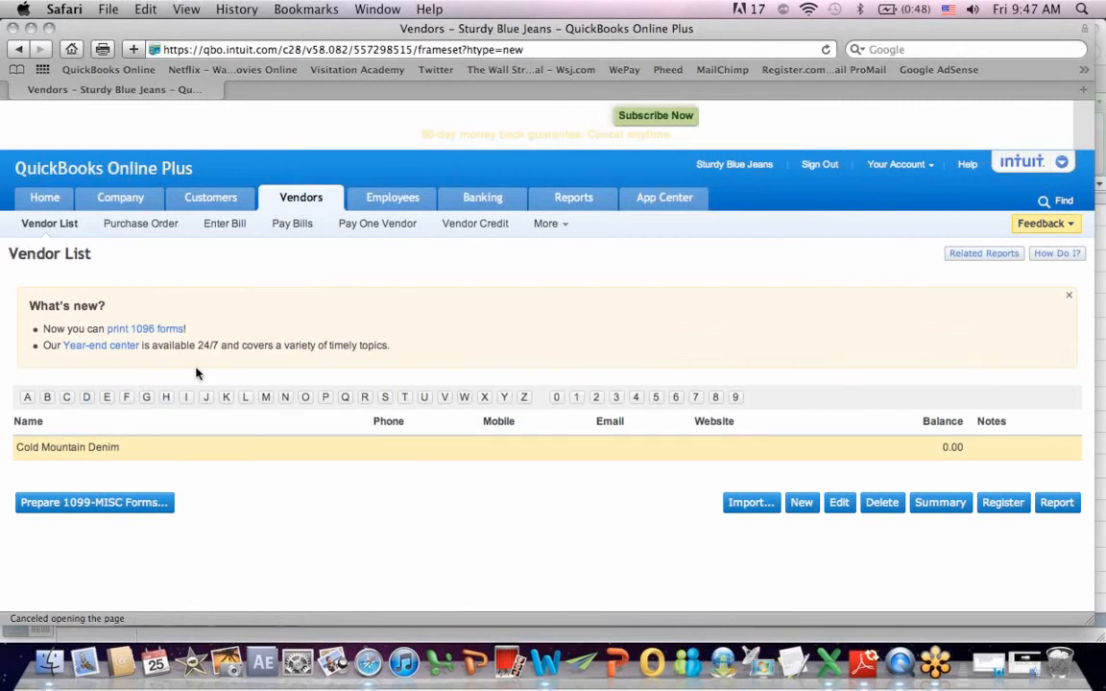
Open the recent purchase order for Cold Mountain Denim and review its items, vendor message and memo.
mouse_move(127, 196)
left_click(151, 227)
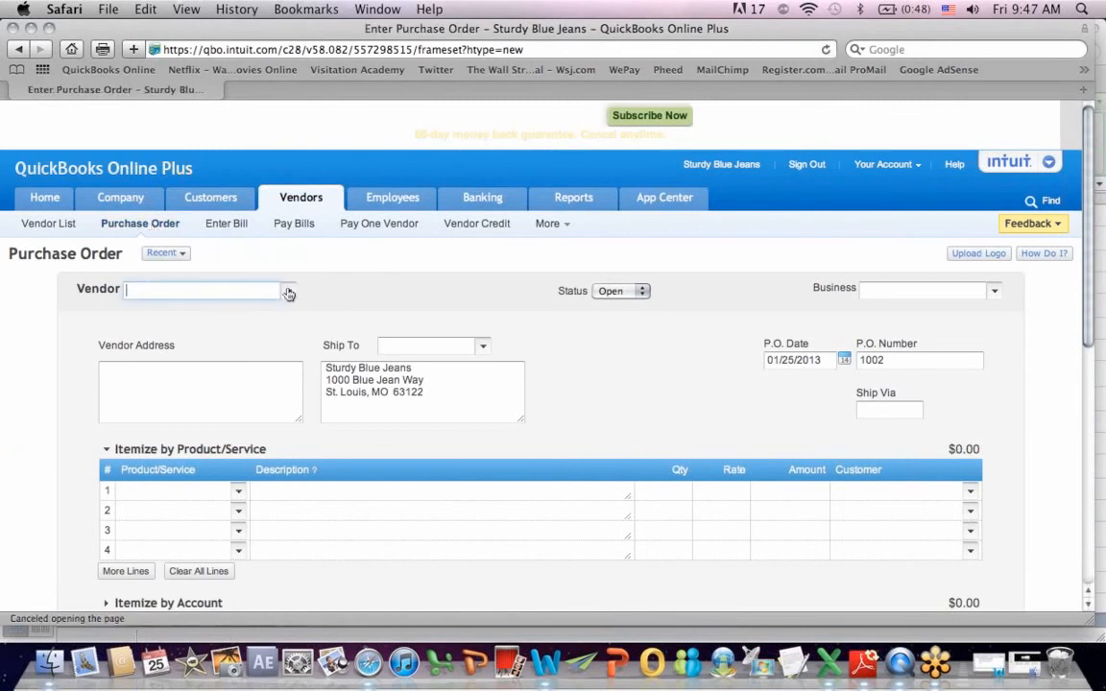
mouse_move(171, 254)
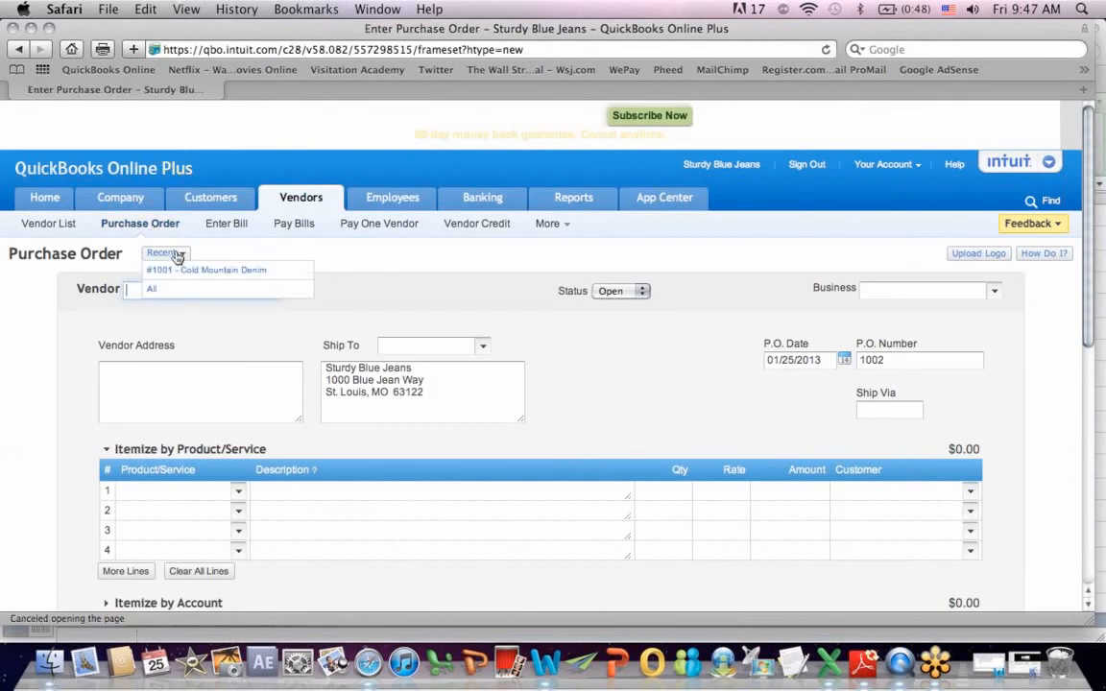
left_click(178, 272)
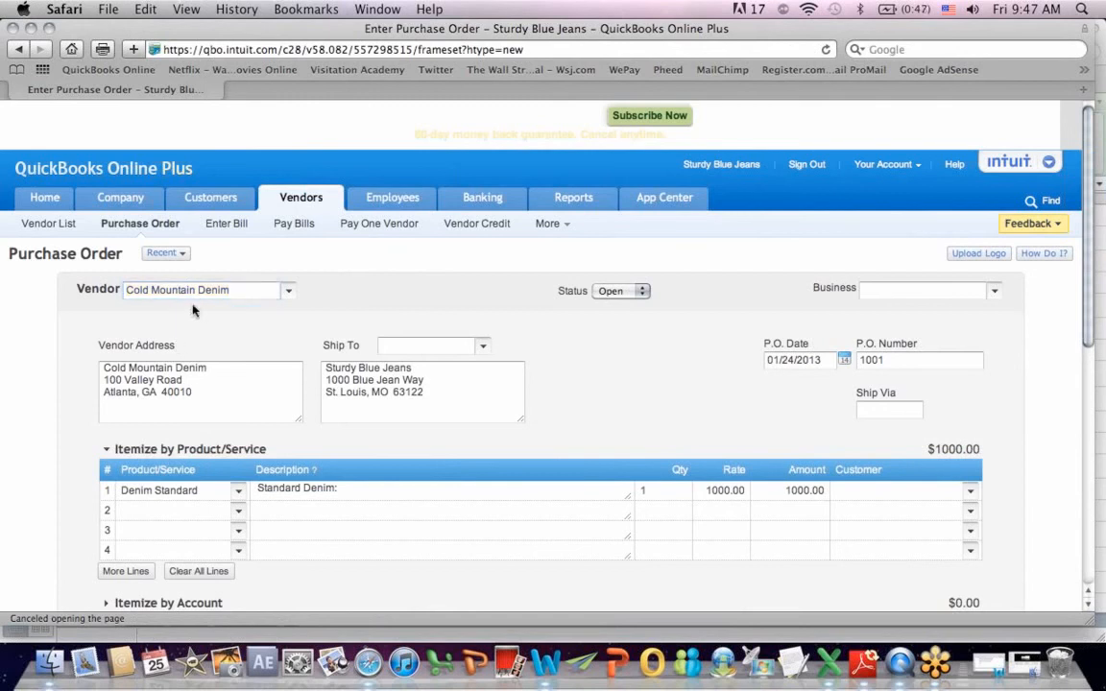
left_click_drag(1085, 129, 1085, 197)
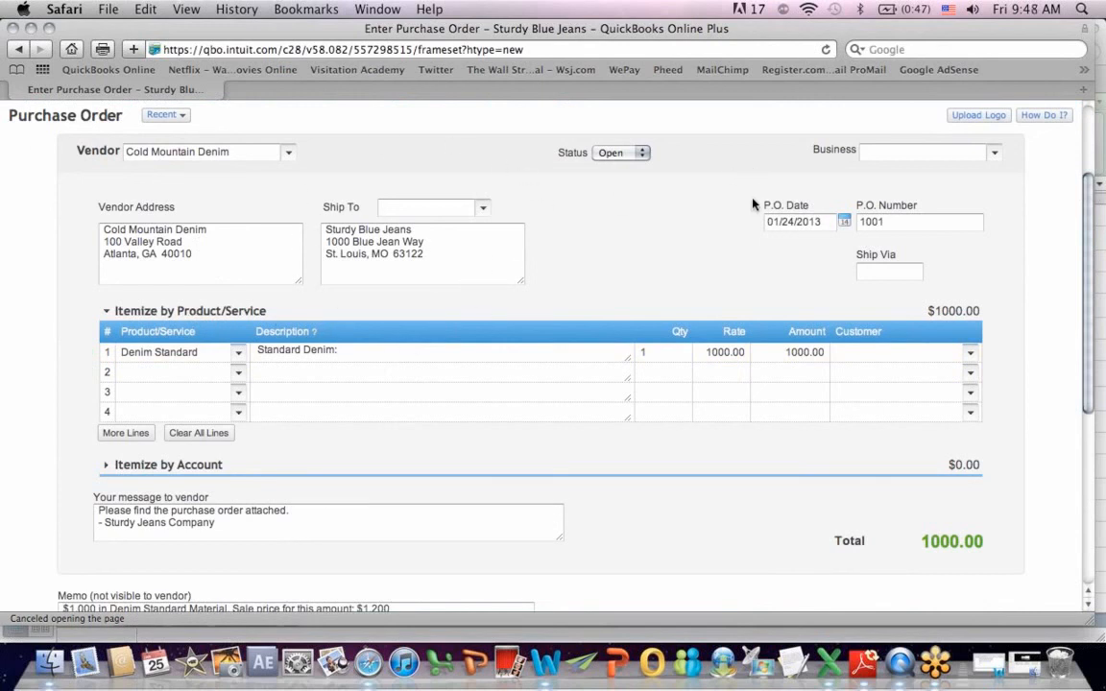
scroll(980, 172, "down", 3)
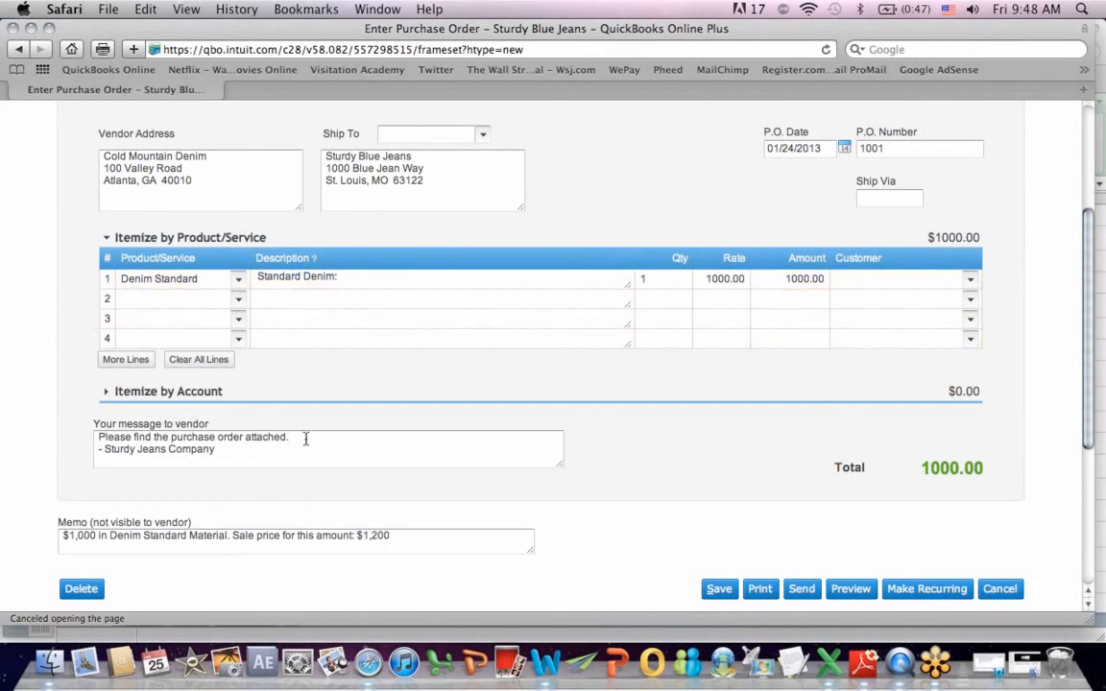
left_click_drag(1091, 223, 1091, 293)
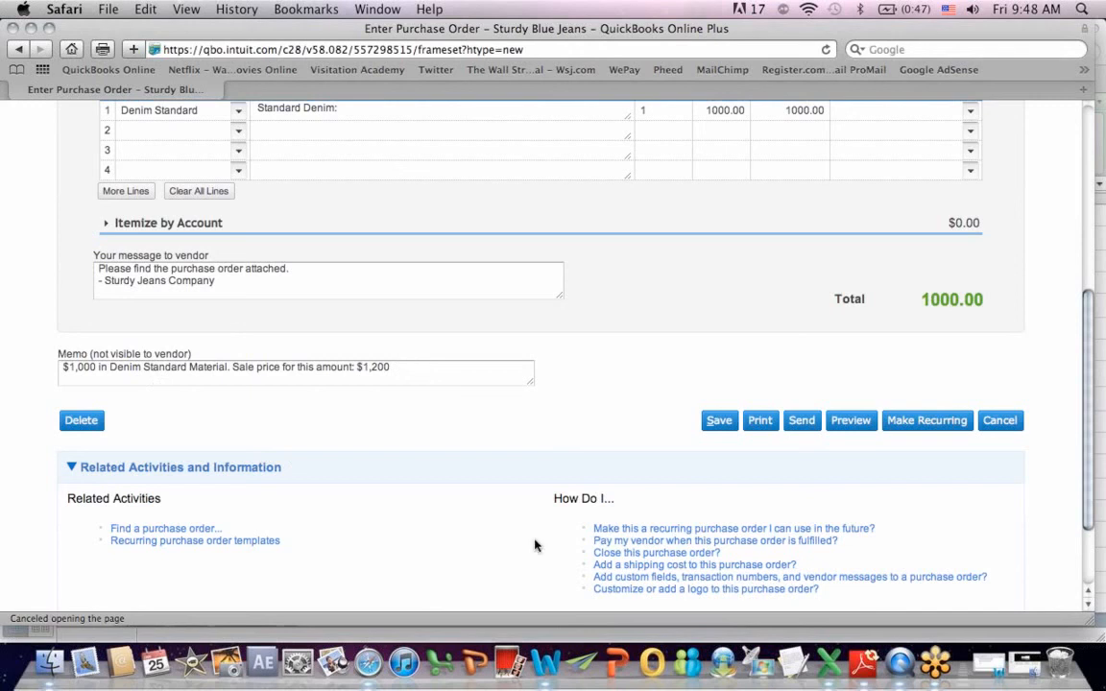
Switch to the Excel checklist and mark the "Set up new vendor" task with an x in column A.
left_click(834, 663)
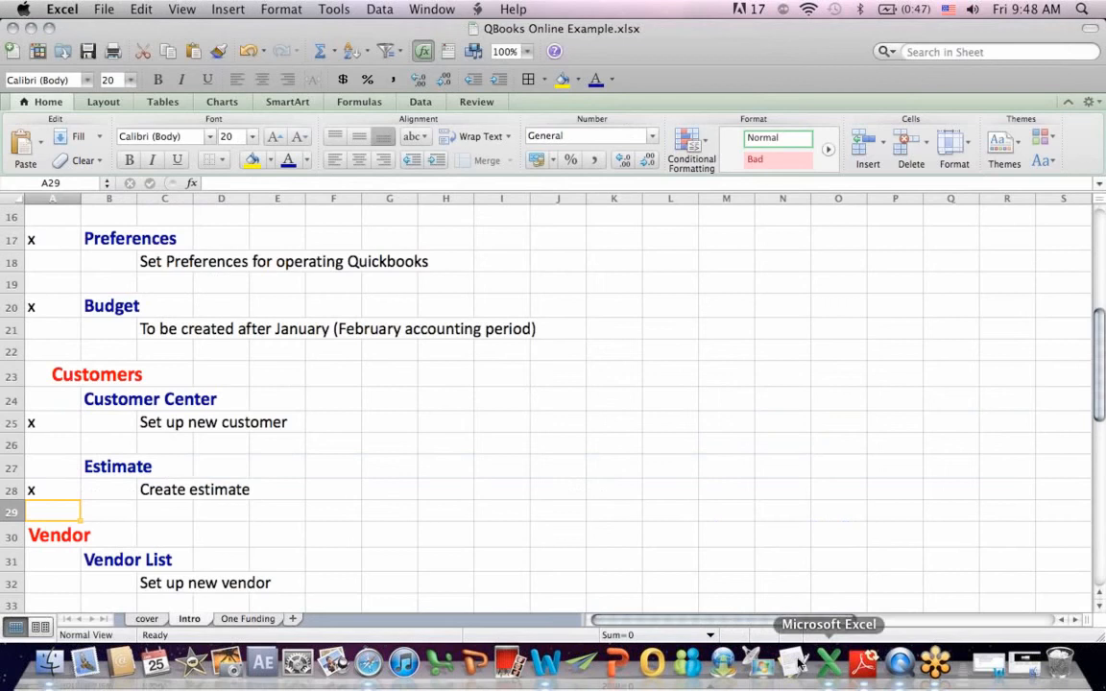
left_click(62, 582)
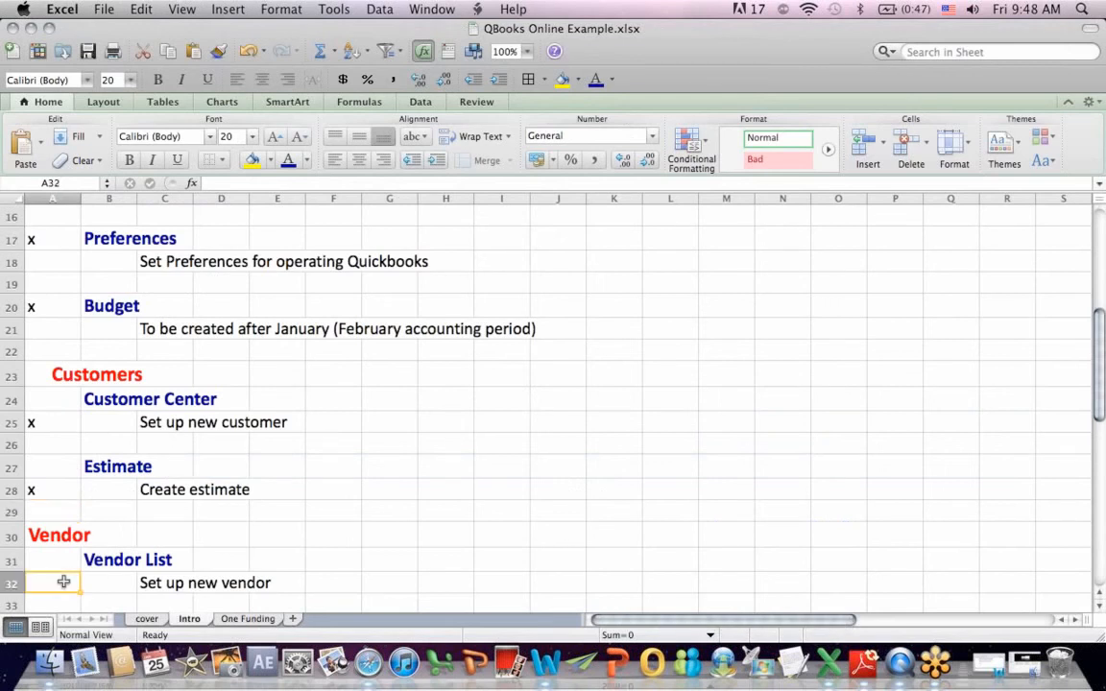
type("x")
key("Down")
Mark the "Create purchase order" task with an x and go to the "Set up new employee" row.
key("Down")
key("Down")
key("Down")
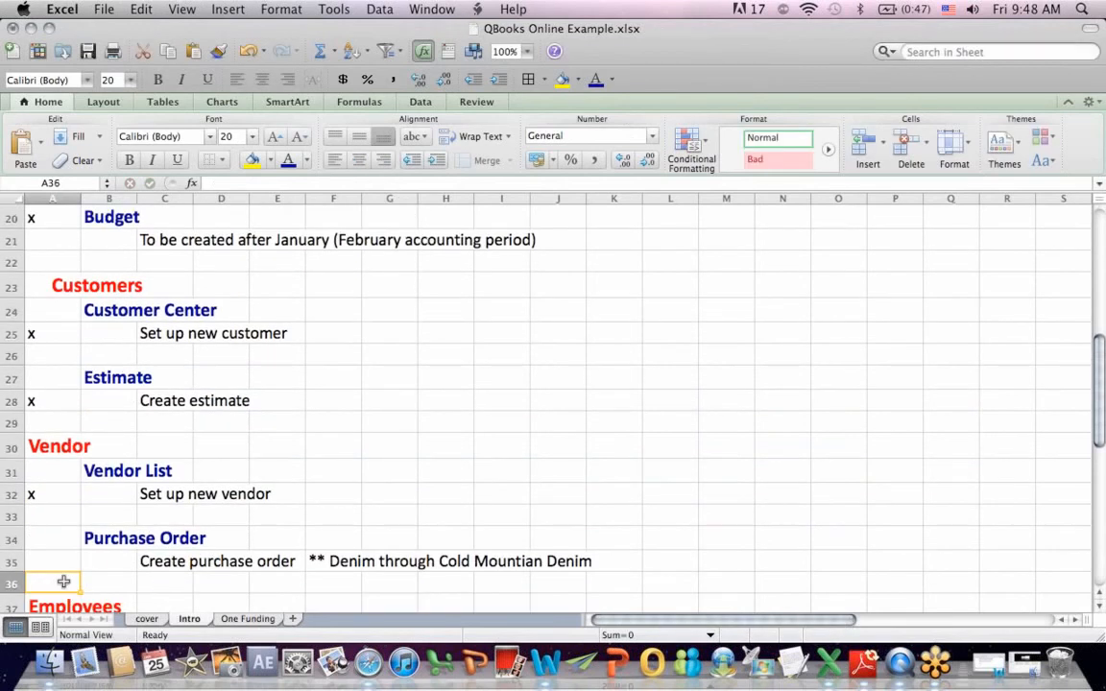
key("Up")
type("x")
key("Down")
key("Down")
key("Down")
key("Down")
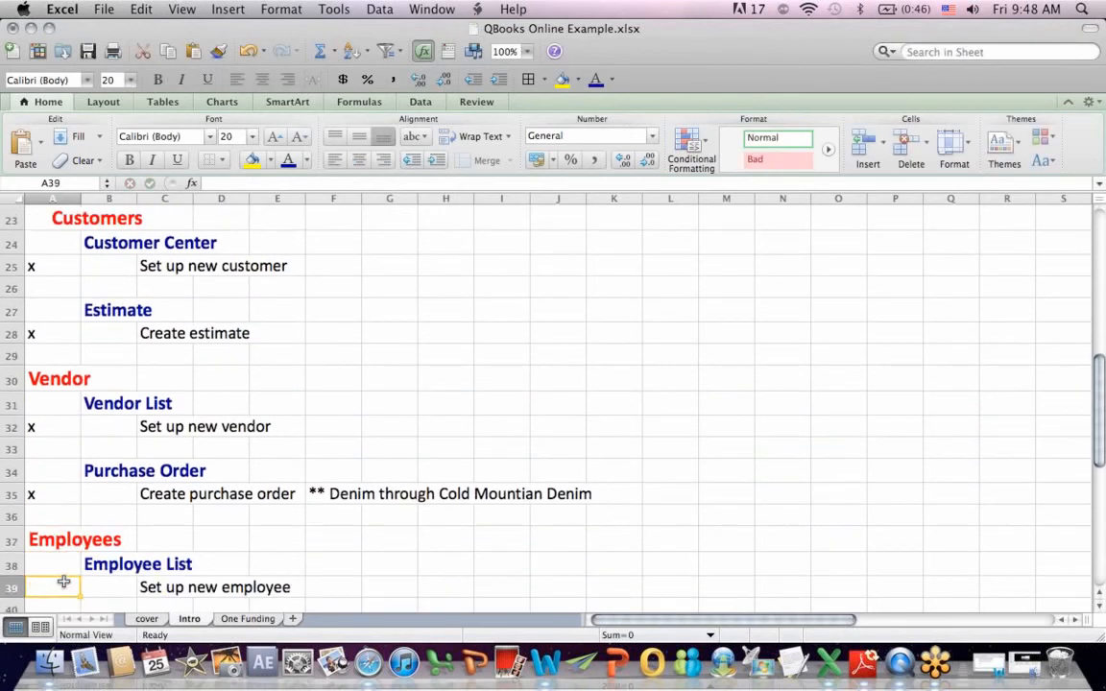
Return to QuickBooks Online in Safari and open the Employee List to view the employees.
left_click(369, 666)
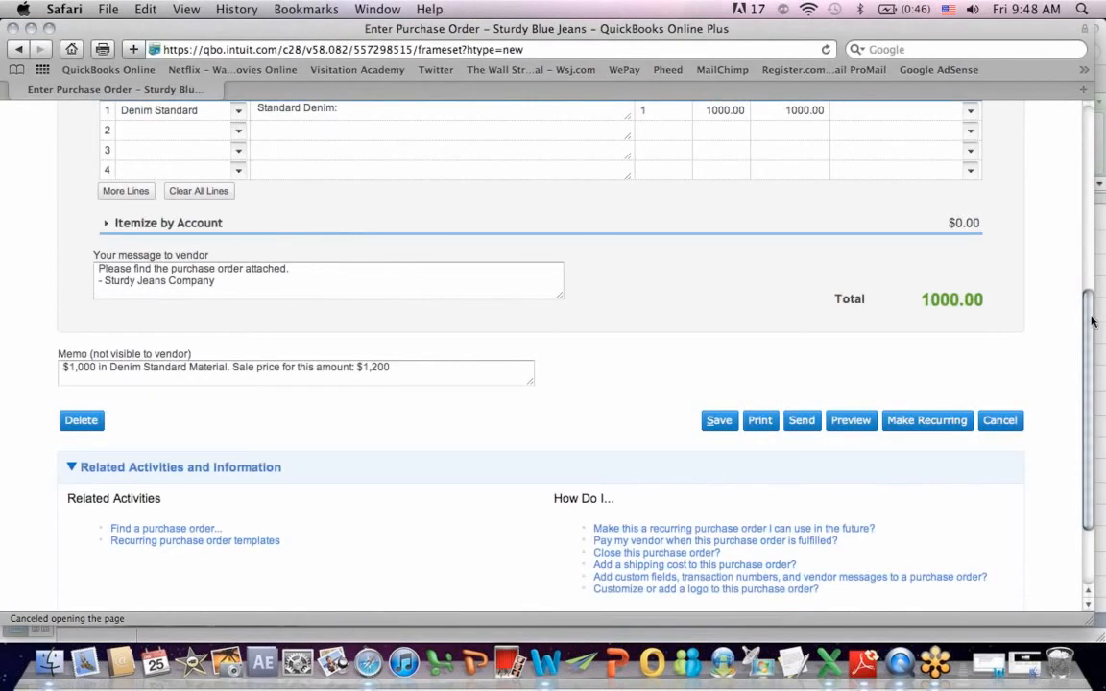
scroll(1092, 320, "up", 8)
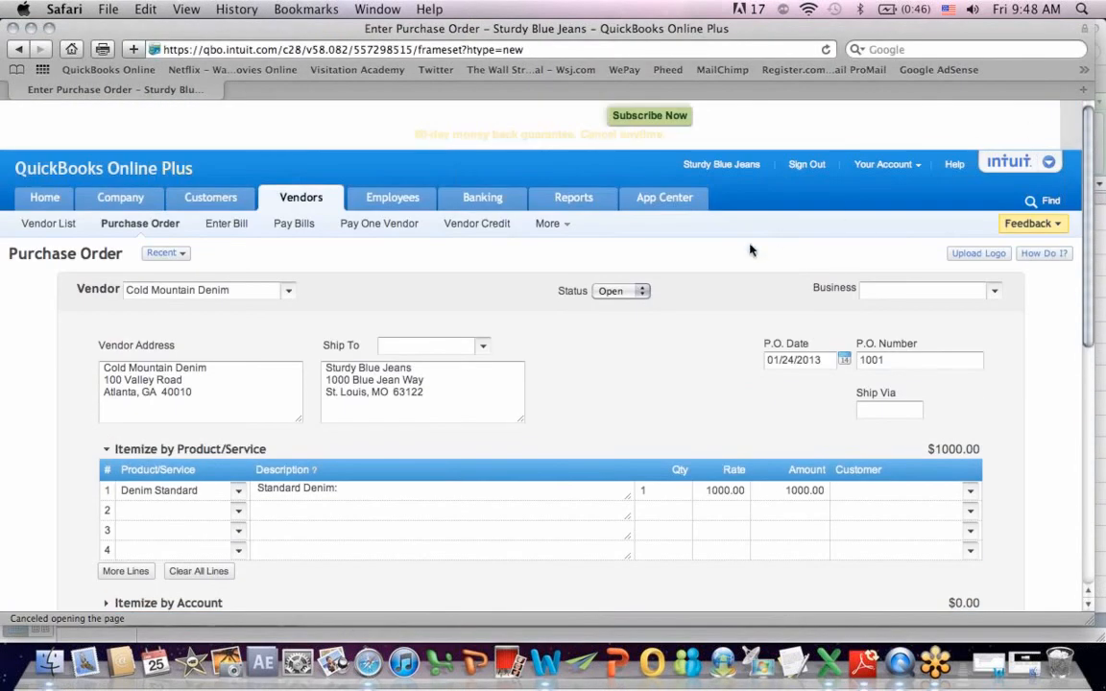
mouse_move(404, 206)
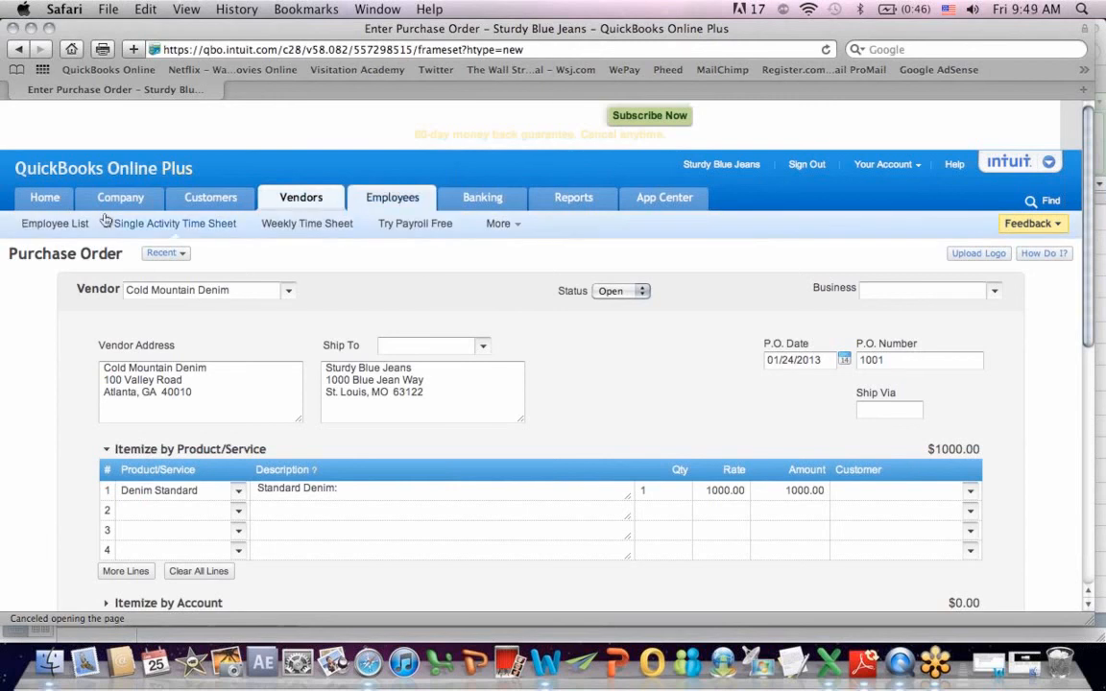
left_click(51, 224)
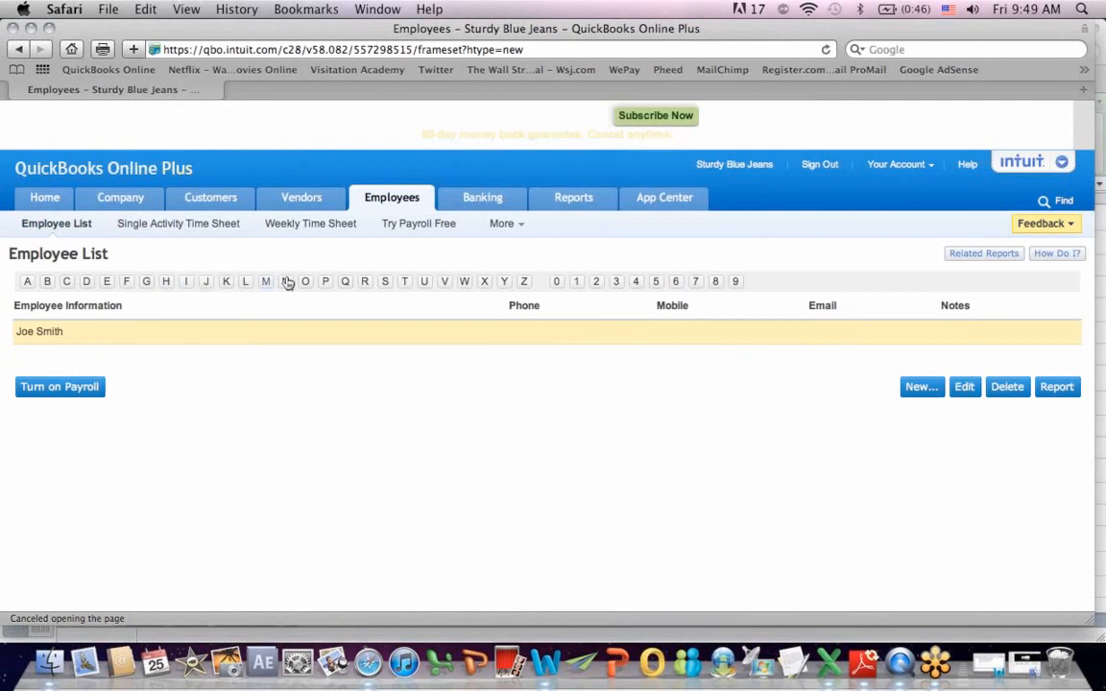
View the Single Activity Time Sheet and review the Weekly Time Sheet's activities, hours and related links.
left_click(195, 226)
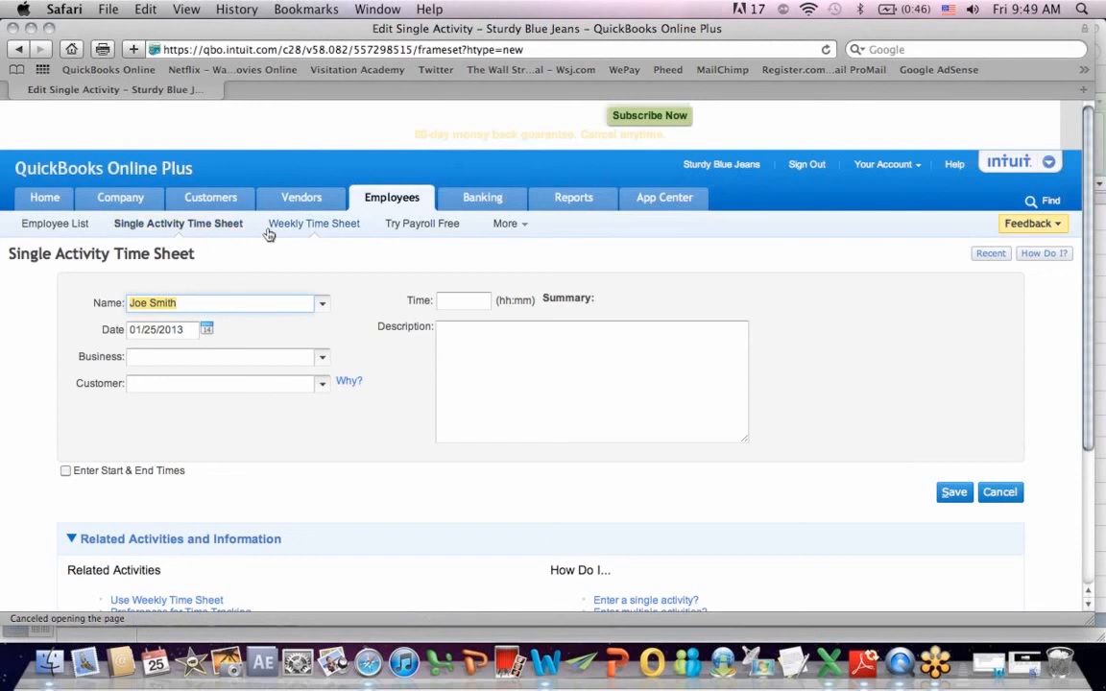
left_click(345, 232)
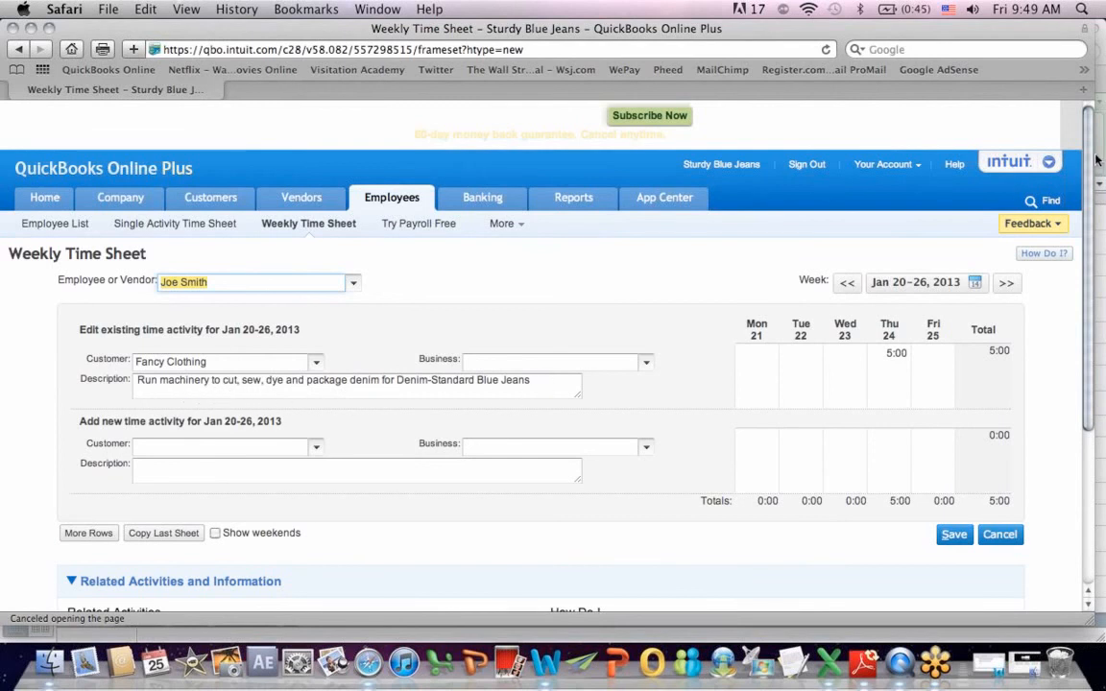
left_click_drag(1093, 142, 1100, 221)
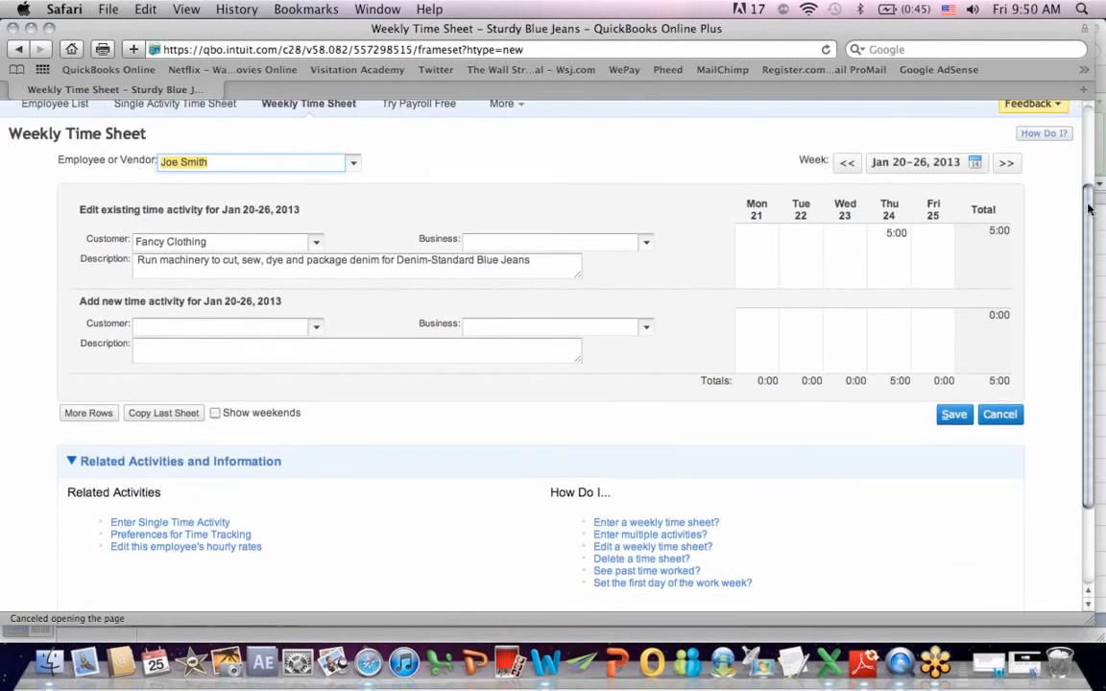
left_click_drag(1089, 207, 1096, 309)
scroll(605, 284, "up", 5)
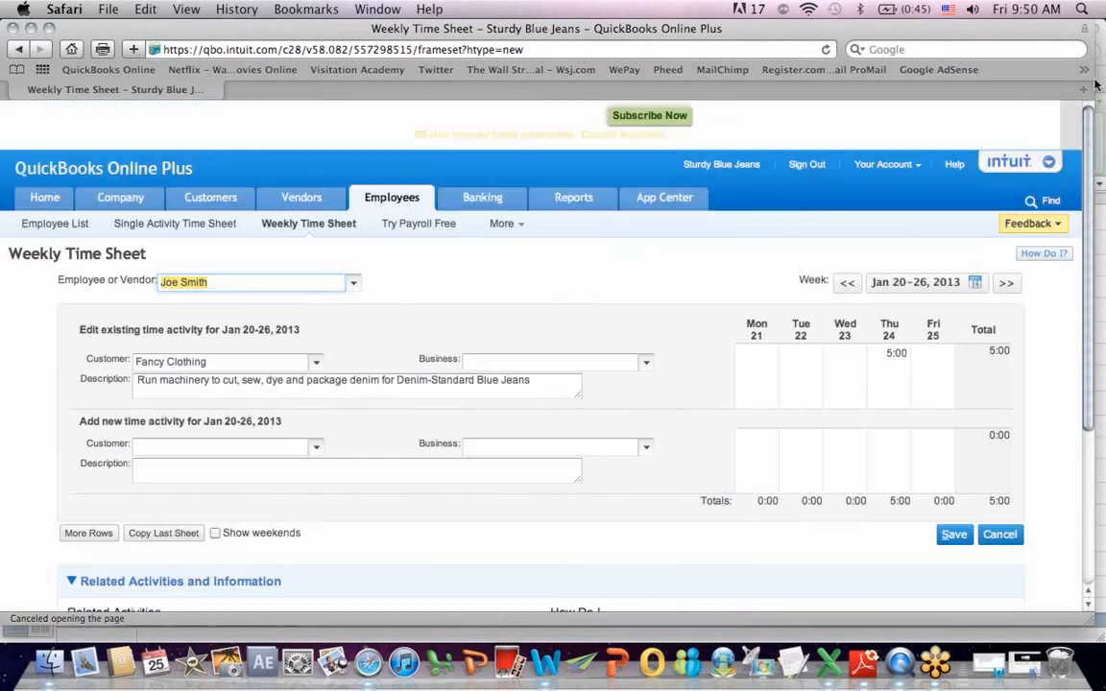